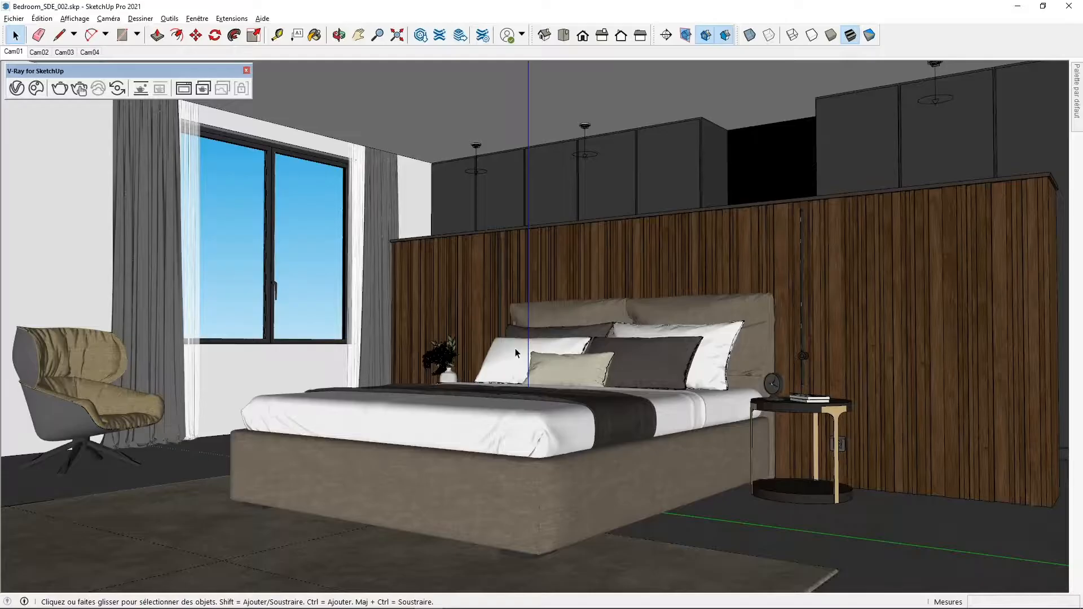
# Switch to the browser, open the Snowy Field HDRI on HDRI Haven and examine its preview and download options.
pyautogui.hotkey('alt', 'Tab')
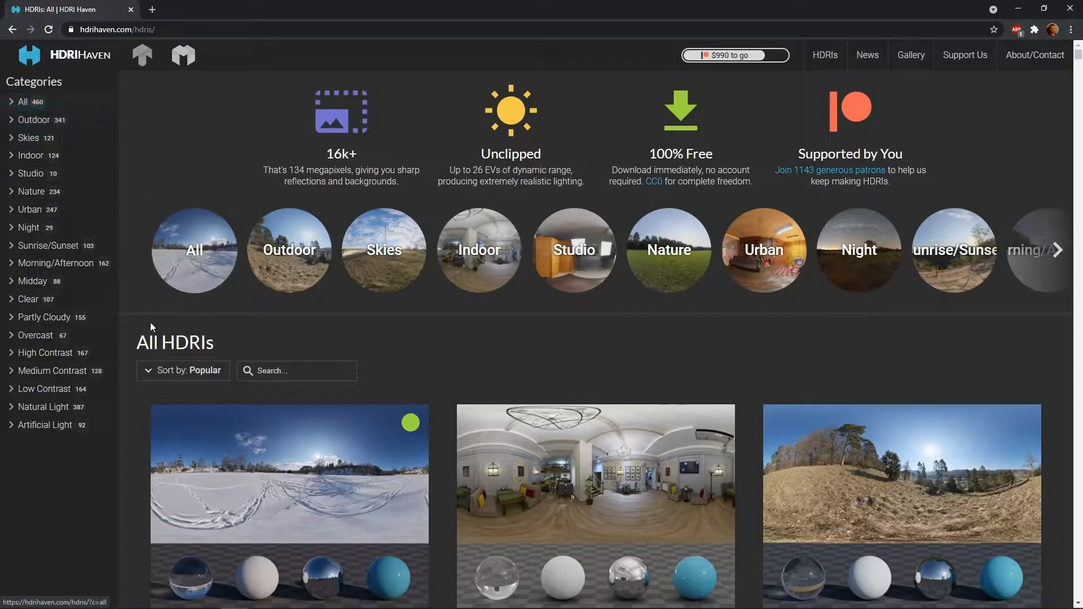
pyautogui.scroll(-1, 135, 366)
pyautogui.scroll(-2, 135, 367)
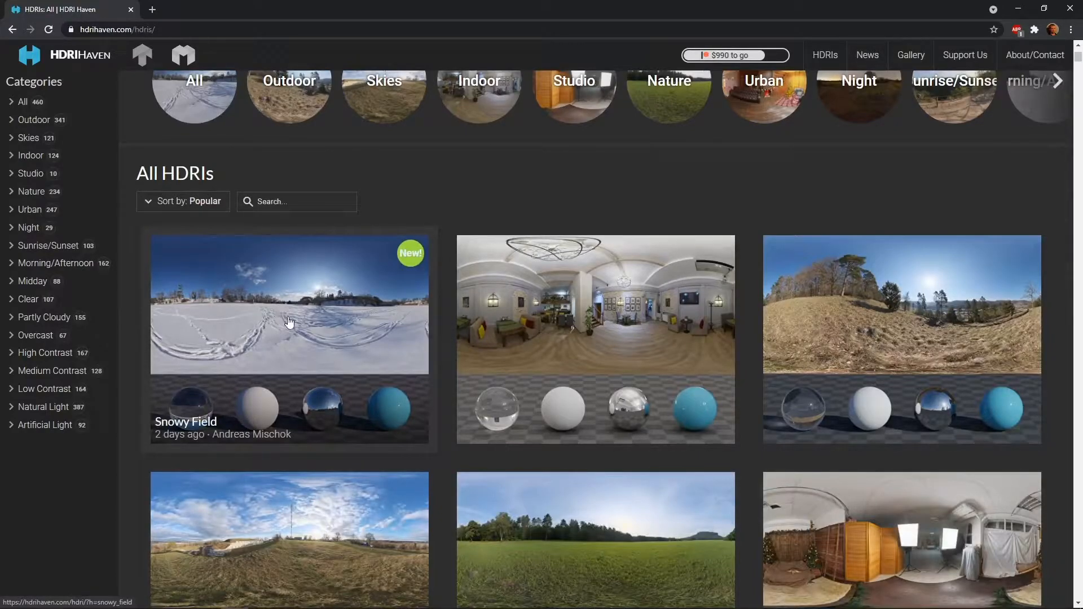
pyautogui.click(286, 316)
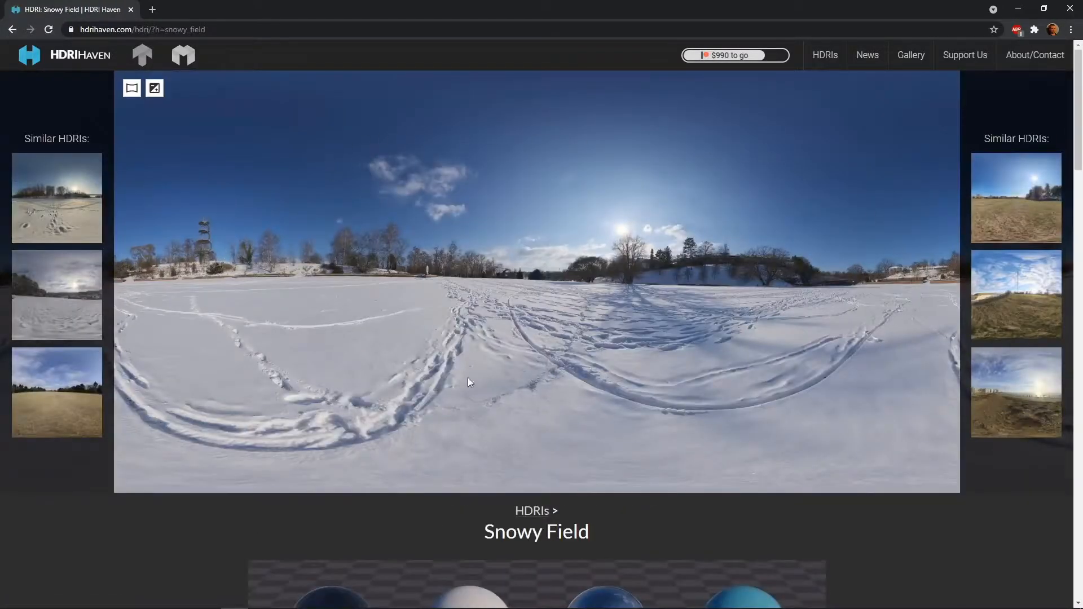
pyautogui.scroll(-4, 848, 329)
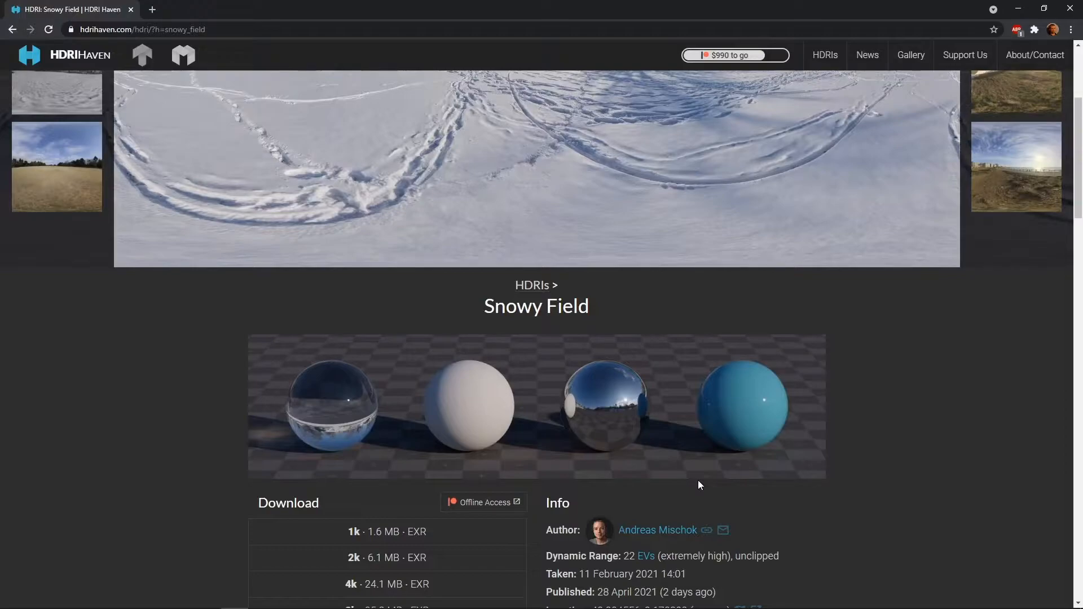
# Switch back to SketchUp, show the scene's lights in the V-Ray Asset Editor and start an interactive render.
pyautogui.hotkey('alt', 'Tab')
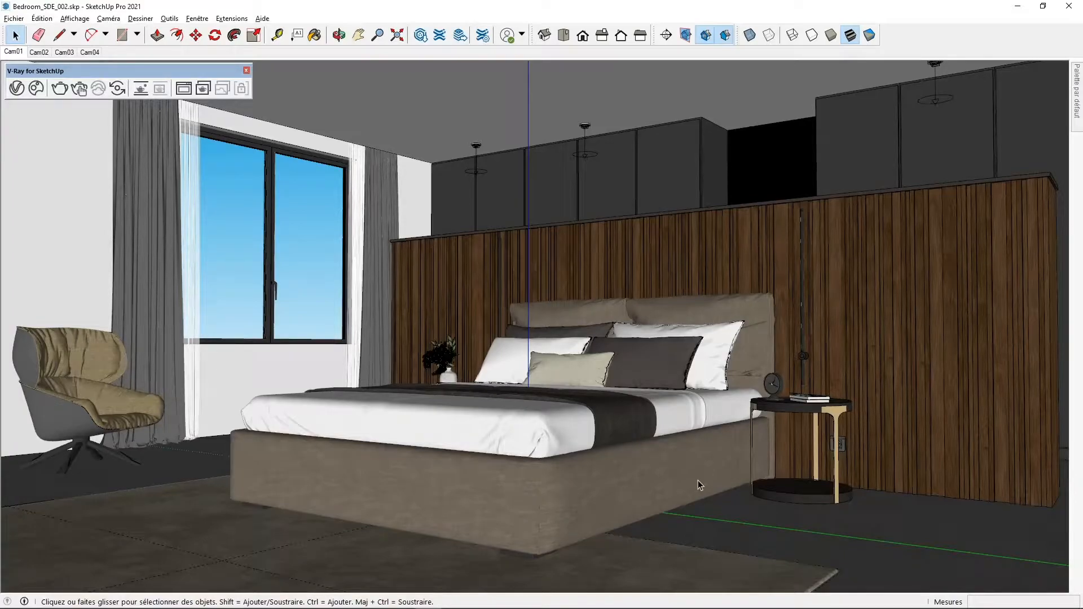
pyautogui.click(16, 88)
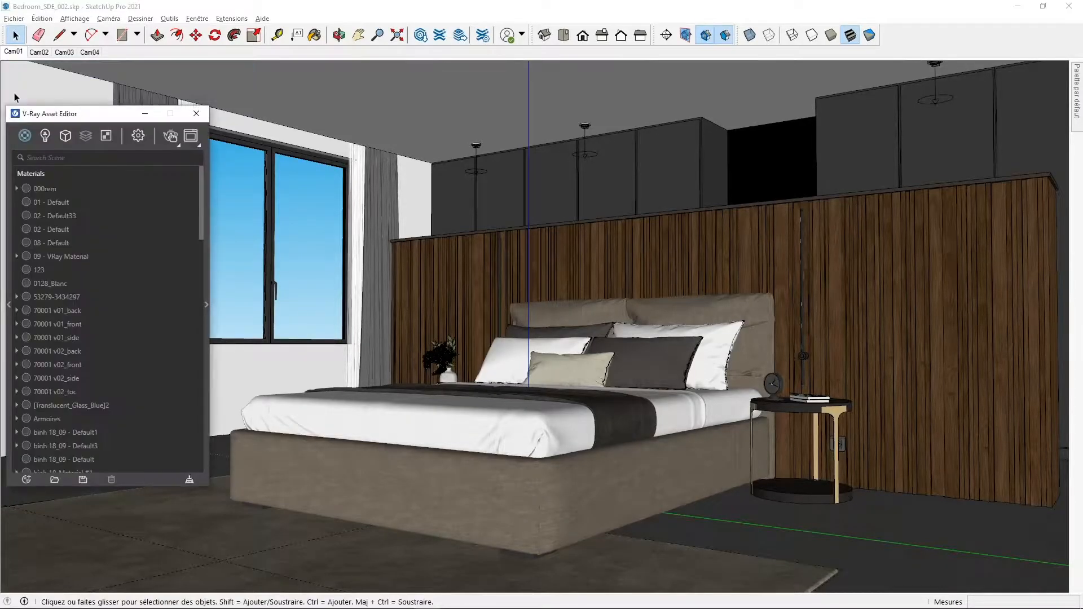
pyautogui.click(45, 136)
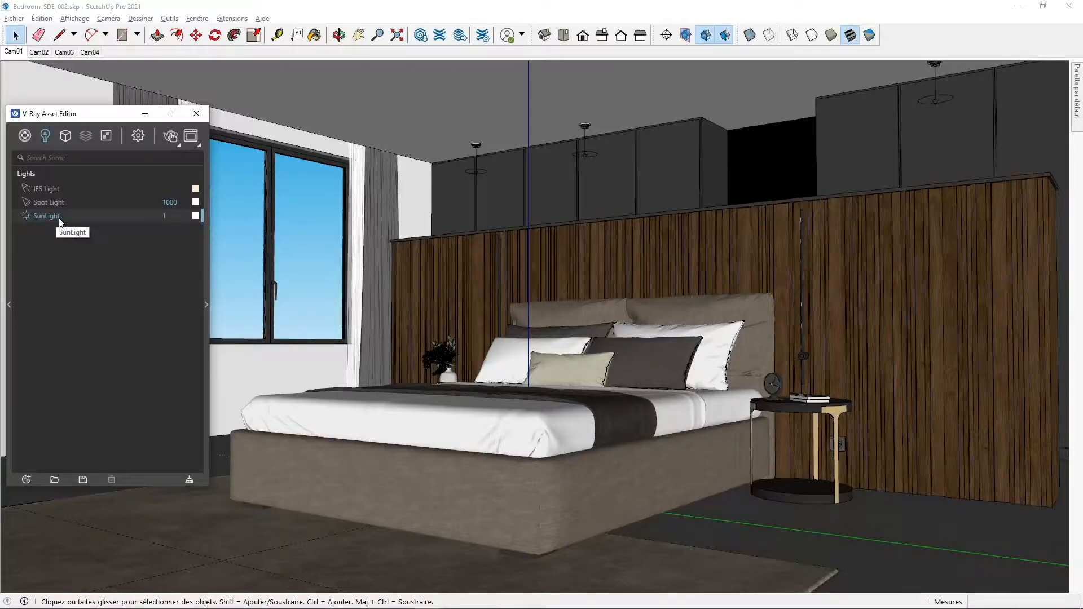
pyautogui.click(170, 138)
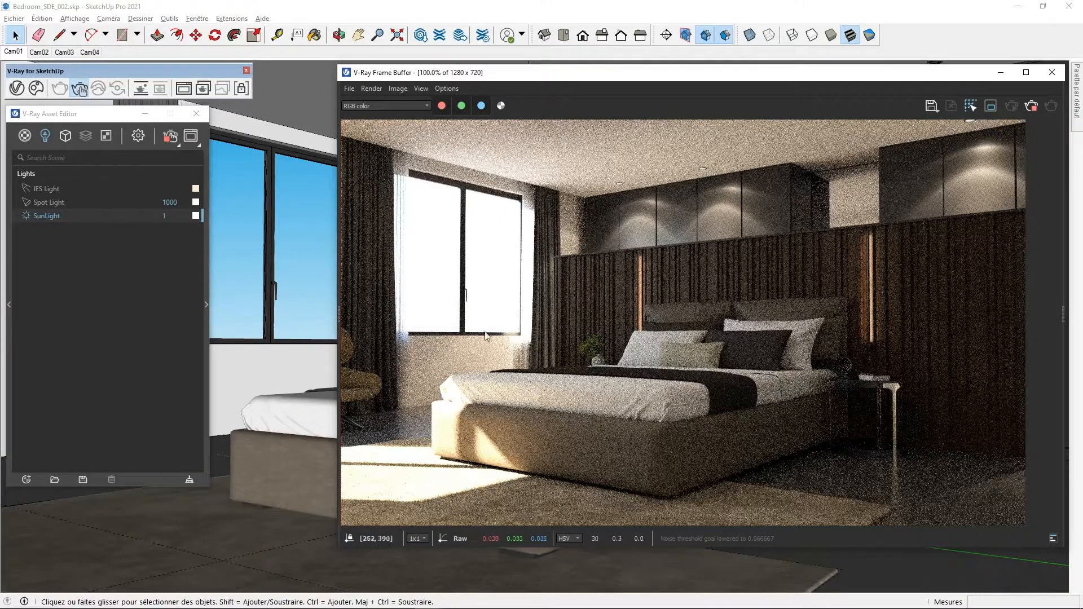
# Stop the interactive render and turn off the SunLight.
pyautogui.click(1031, 108)
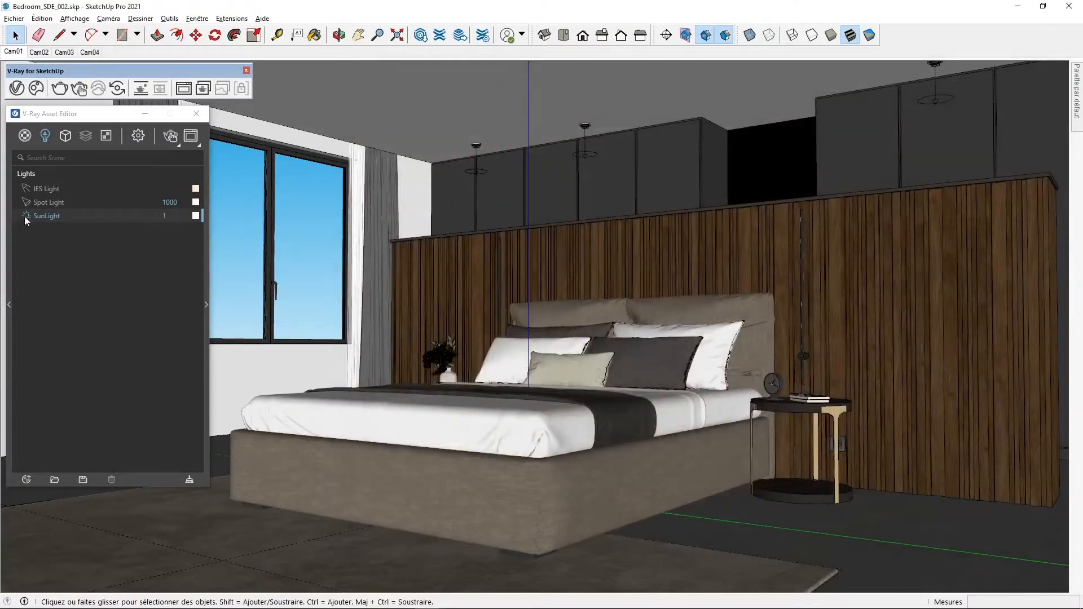
pyautogui.click(25, 216)
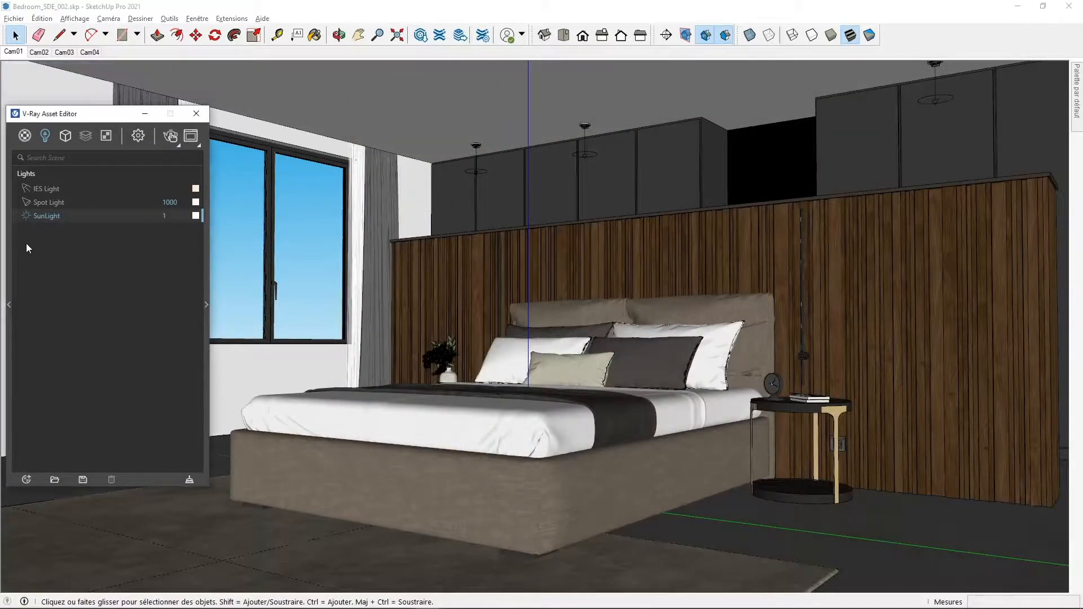
pyautogui.click(46, 217)
# Show the V-Ray Lights toolbar and place a Dome Light on the floor beside the bedside table.
pyautogui.rightClick(303, 41)
pyautogui.scroll(-5, 351, 315)
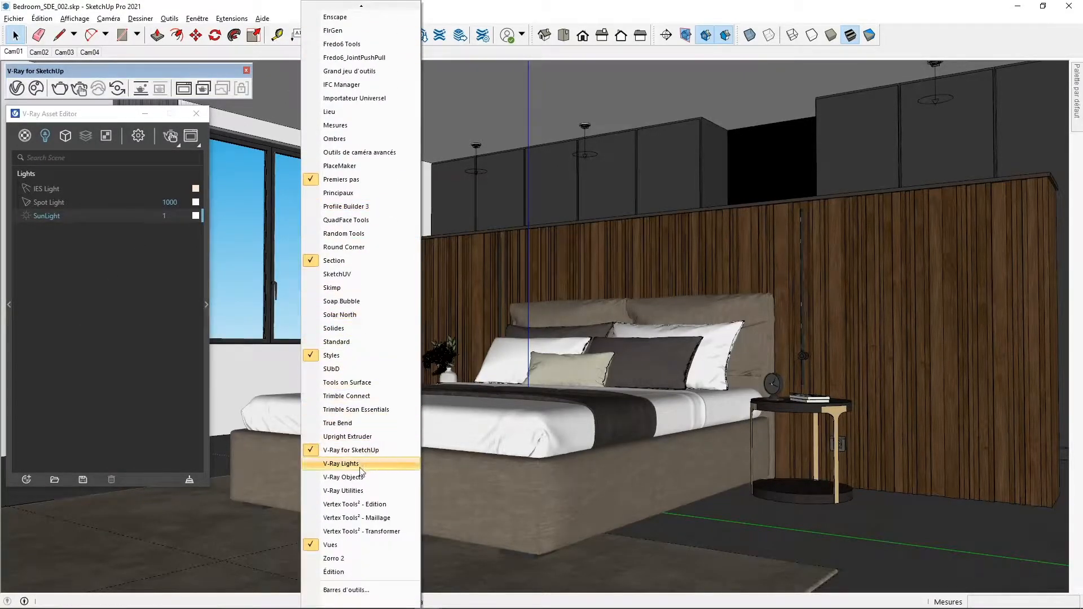
pyautogui.click(341, 464)
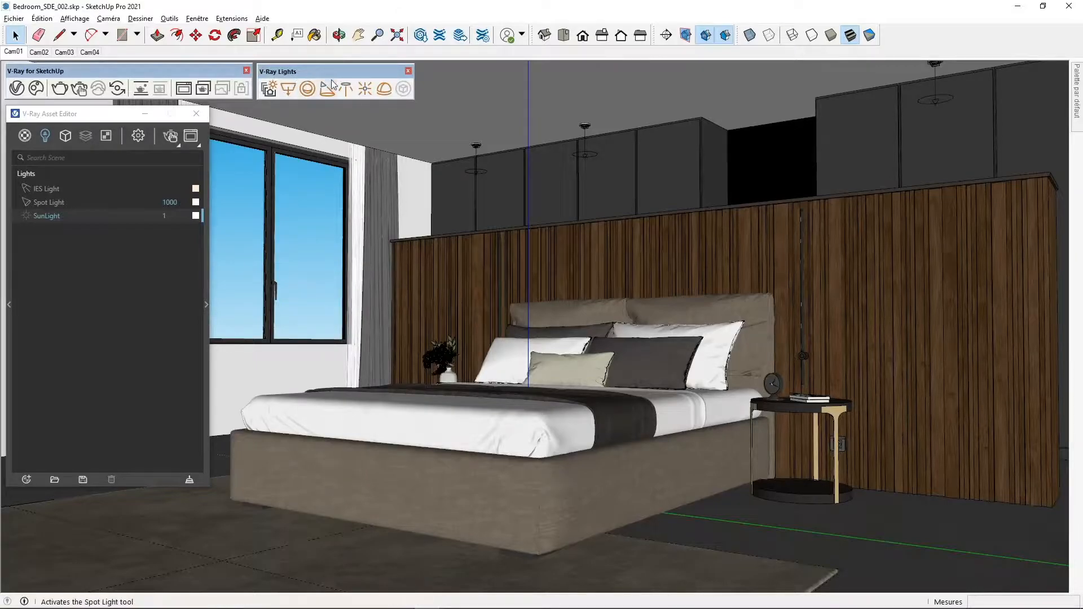
pyautogui.click(384, 89)
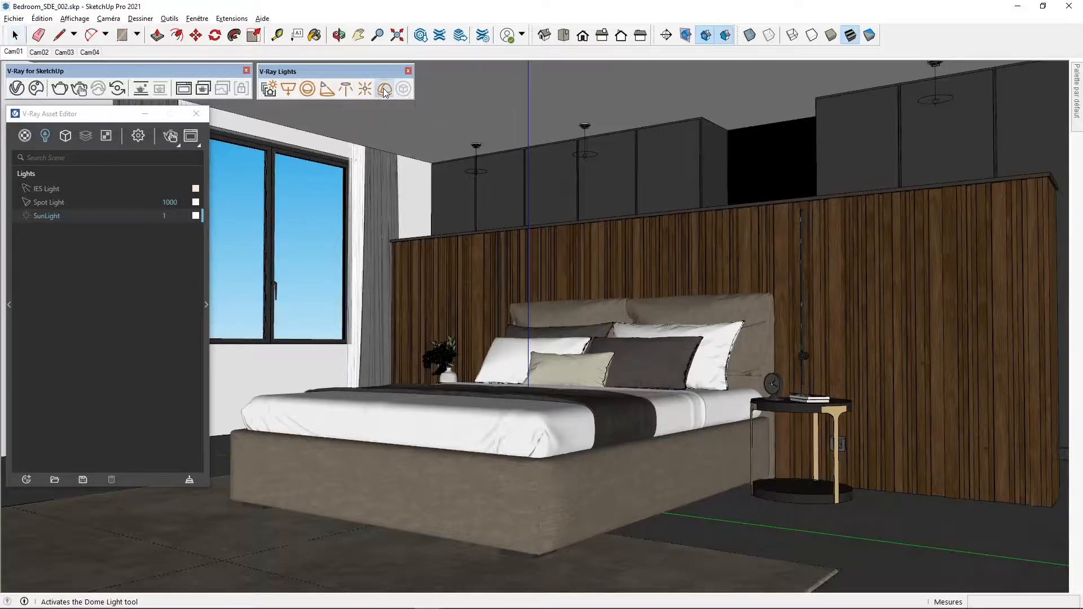
pyautogui.click(916, 545)
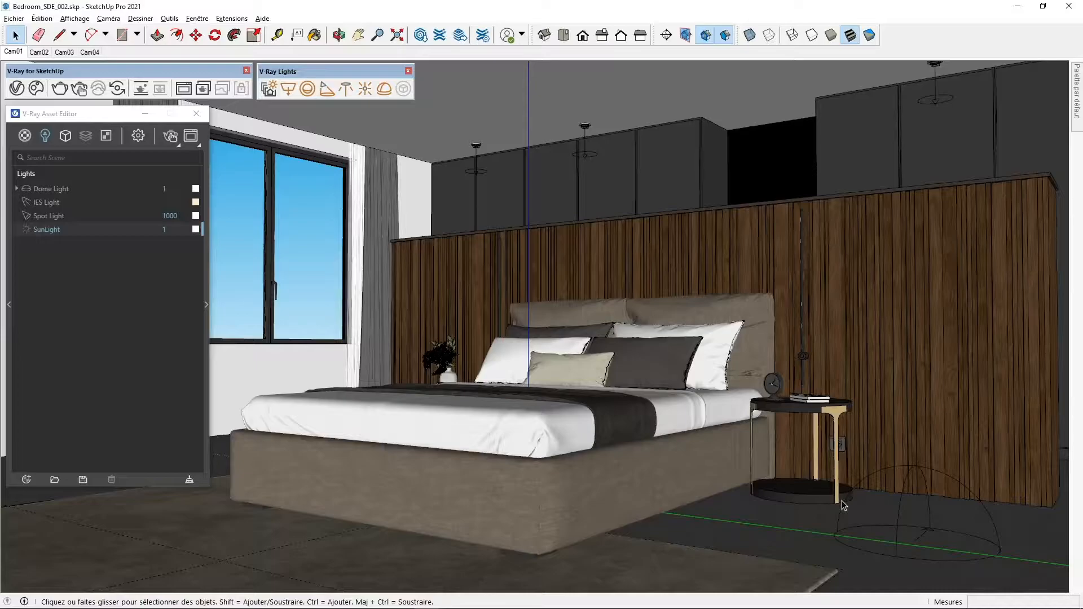
# Open the settings of the Dome Light's TexBitmap texture and inspect its image file path.
pyautogui.click(49, 191)
pyautogui.click(17, 189)
pyautogui.click(66, 204)
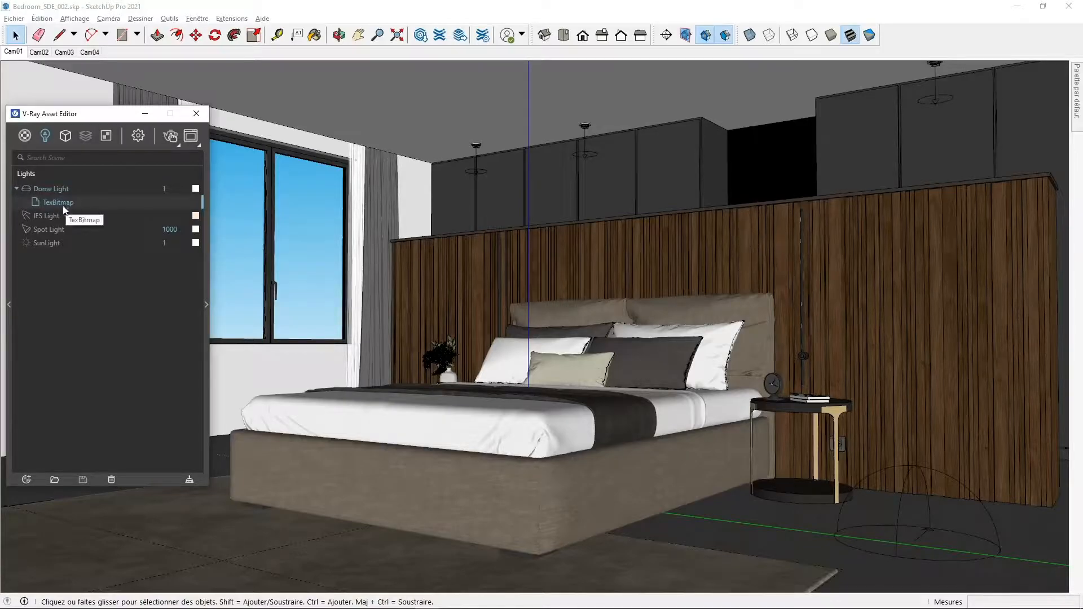
pyautogui.click(209, 186)
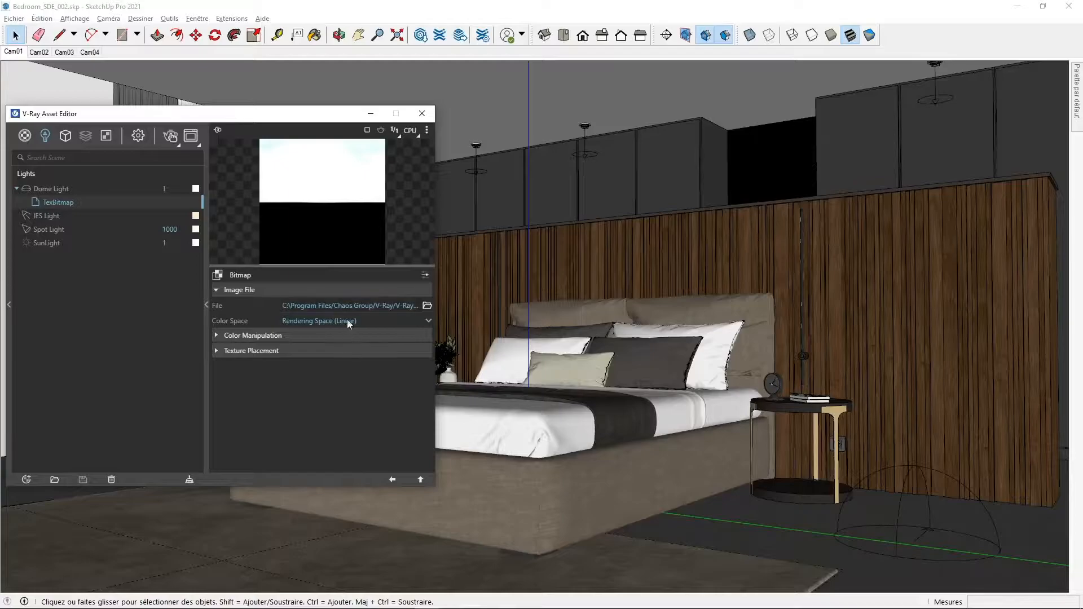
pyautogui.click(381, 310)
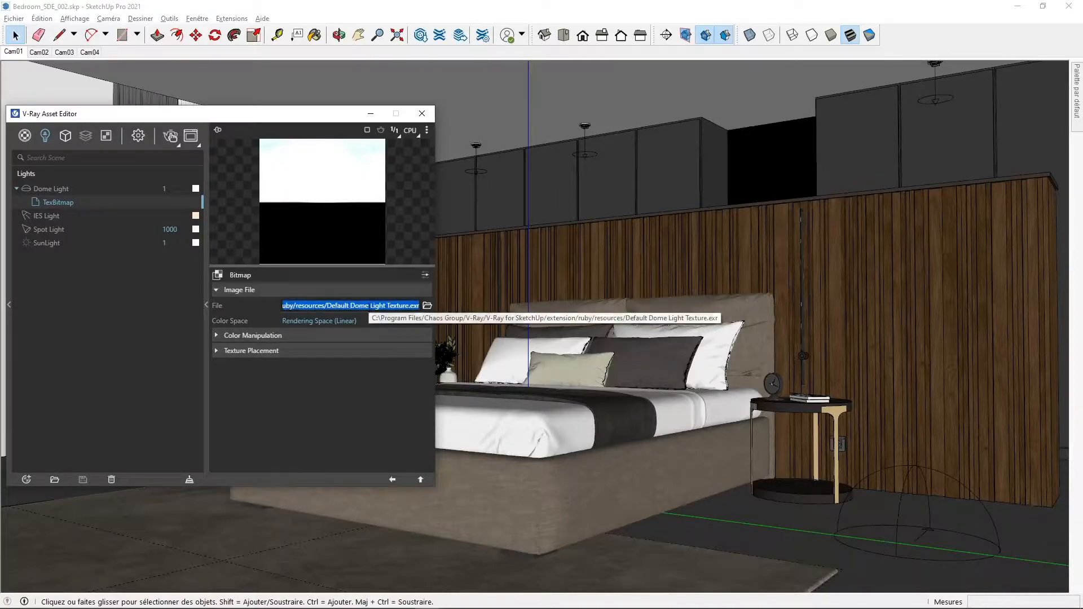
pyautogui.click(368, 308)
pyautogui.moveTo(419, 307); pyautogui.dragTo(249, 316)
pyautogui.click(296, 407)
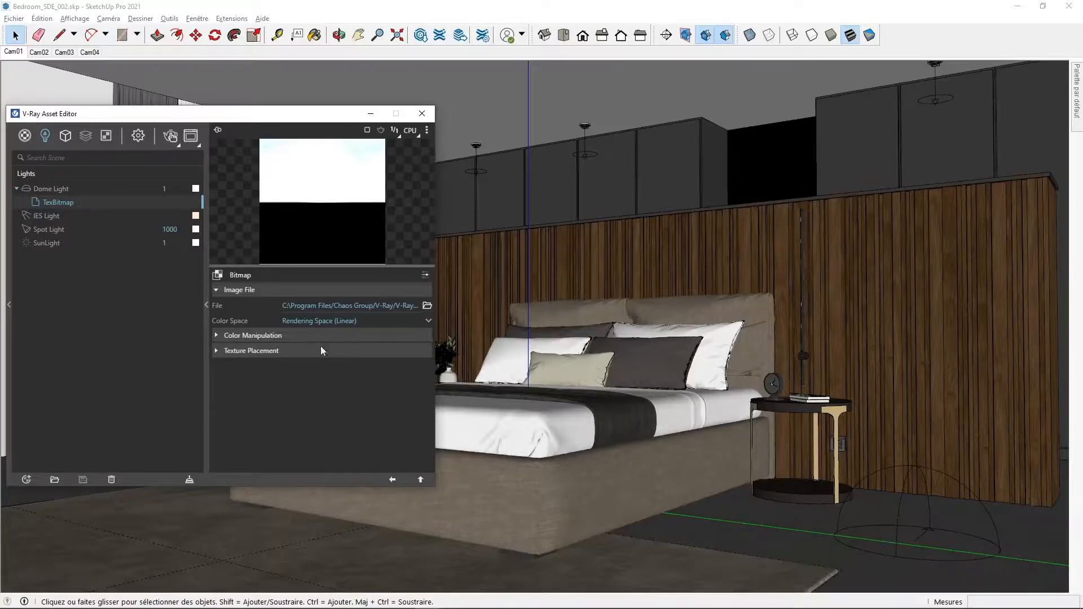
# Load winter_lake_01_8k.hdr from the HDRI Haven folder as the Dome Light's bitmap image.
pyautogui.click(427, 306)
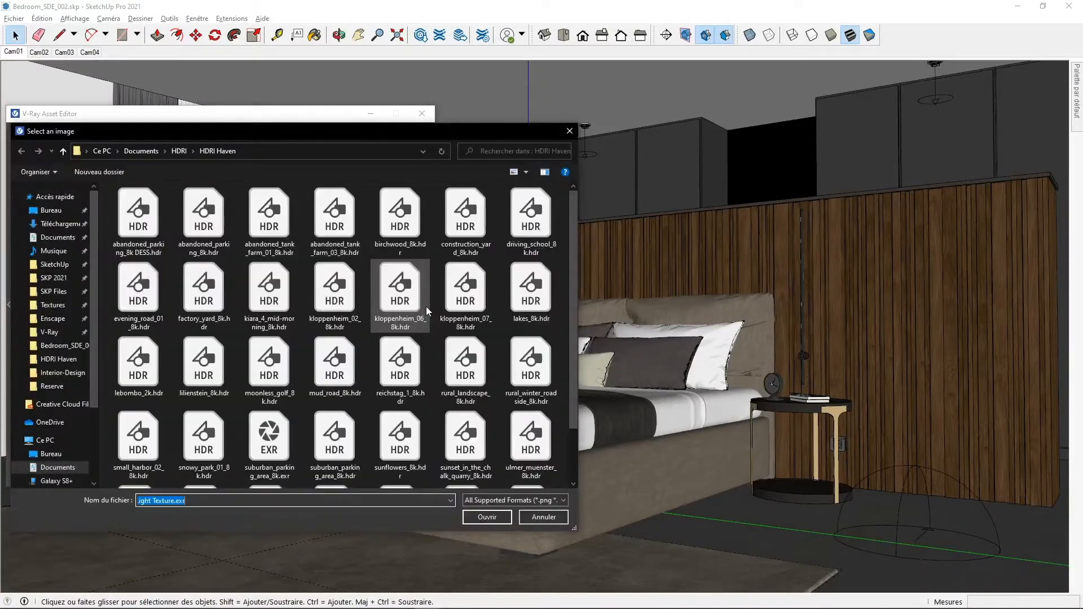
pyautogui.moveTo(304, 133); pyautogui.dragTo(343, 156)
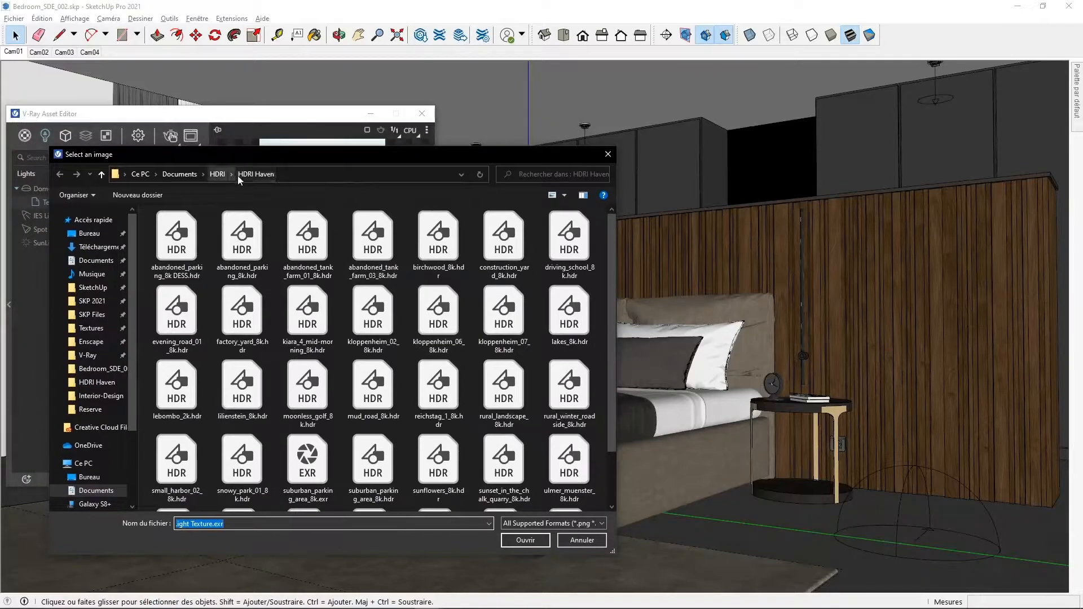
pyautogui.scroll(-1, 438, 468)
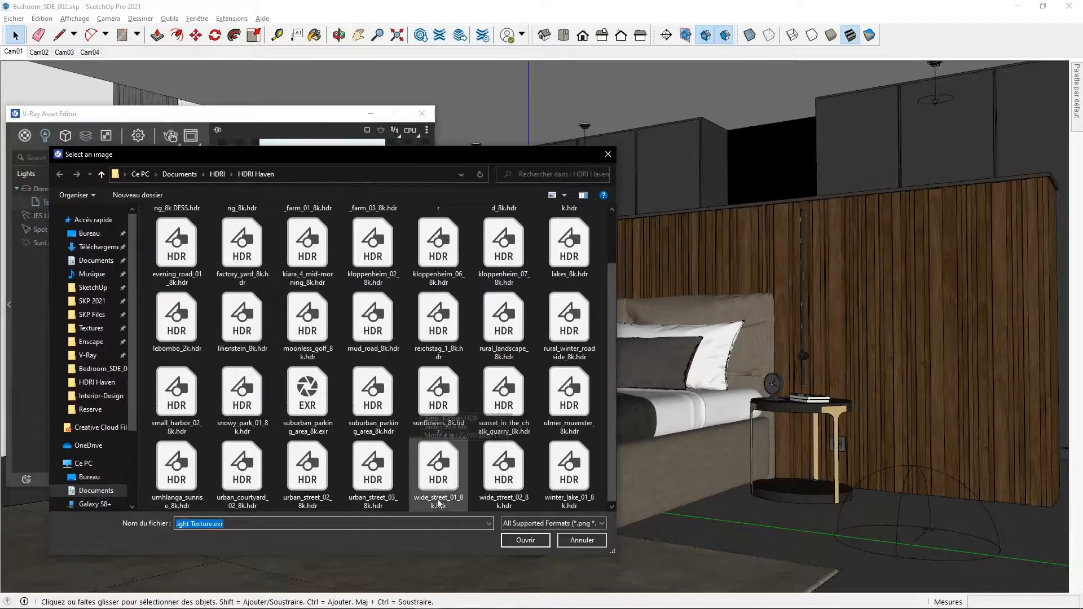
pyautogui.click(573, 466)
pyautogui.click(518, 540)
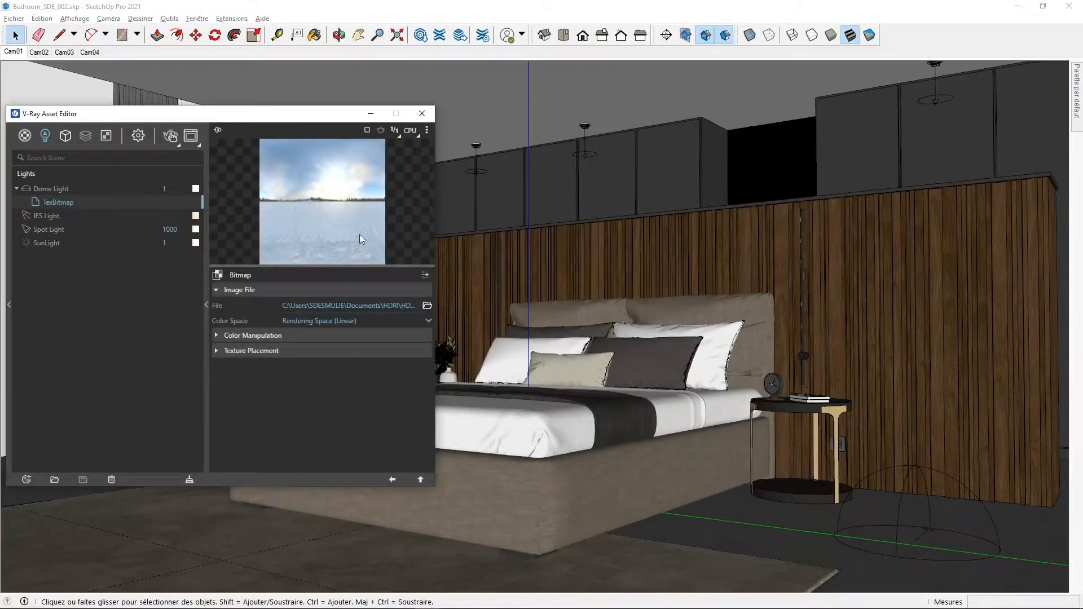
# Review the bitmap's Color Space, Color Manipulation and Texture Placement settings.
pyautogui.click(351, 323)
pyautogui.click(319, 350)
pyautogui.click(222, 335)
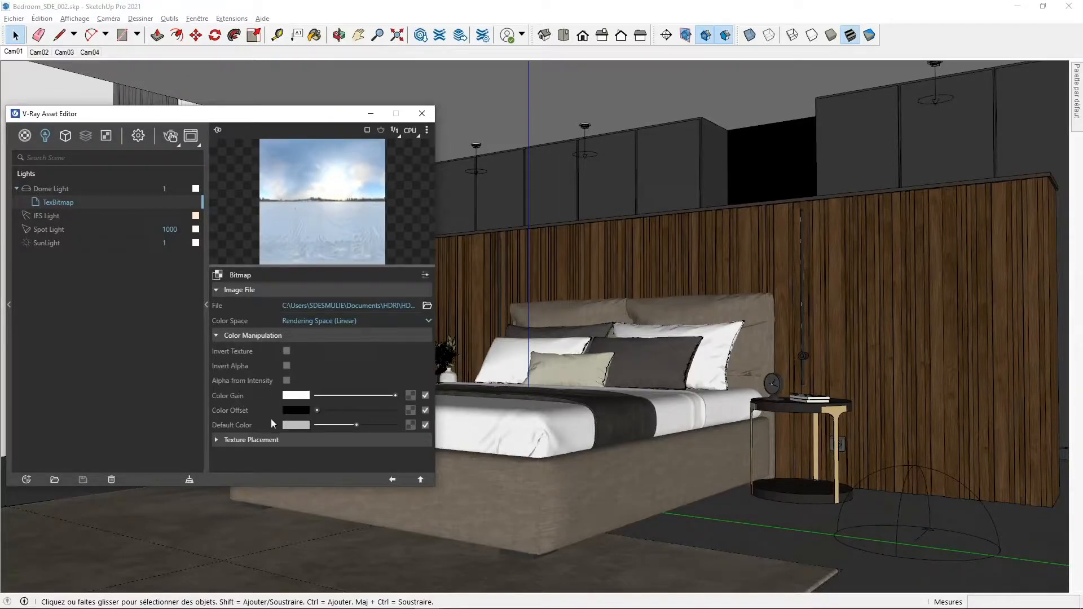
pyautogui.click(241, 336)
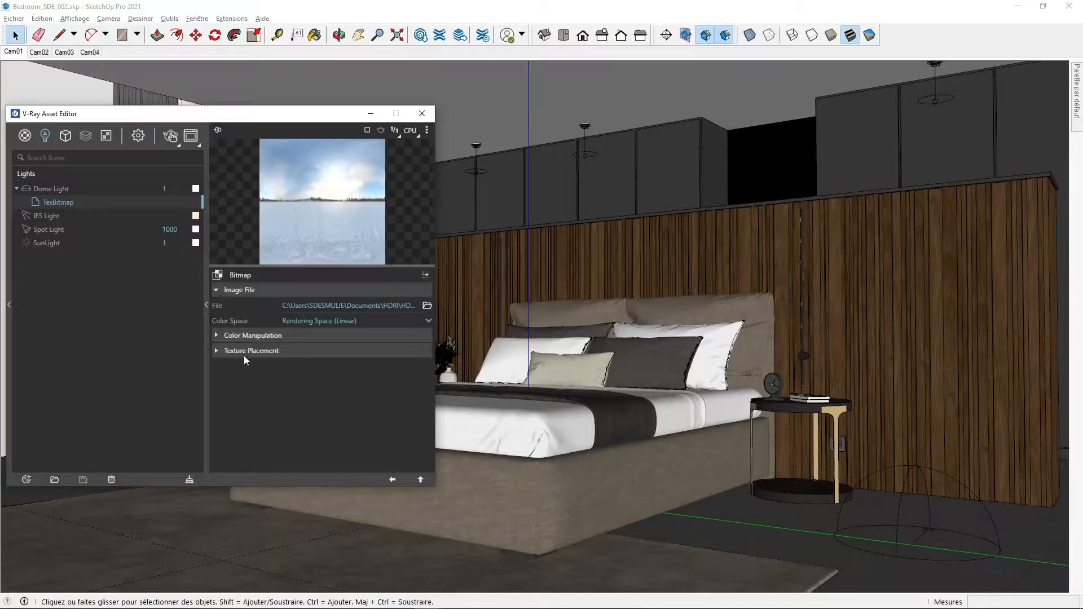
pyautogui.click(242, 351)
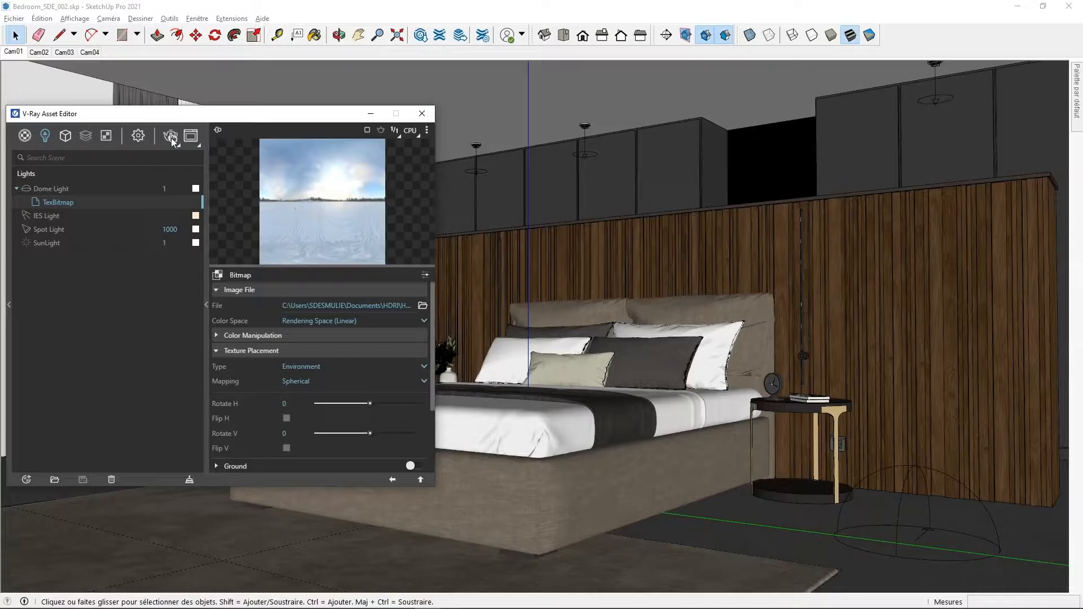
# Start an interactive render and set the Dome Light's intensity to 50.
pyautogui.click(171, 137)
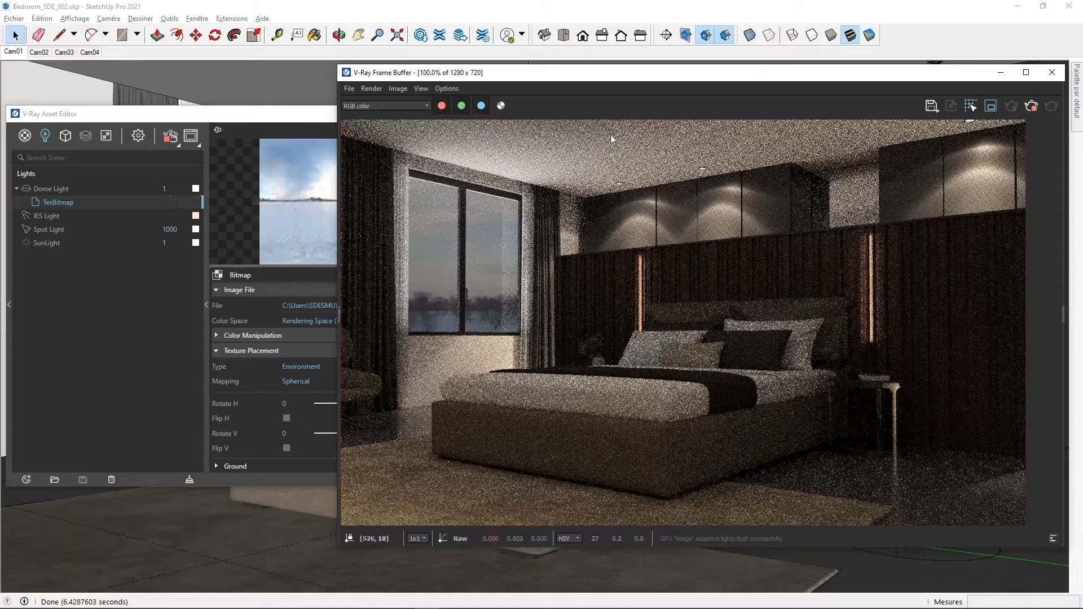
pyautogui.click(171, 187)
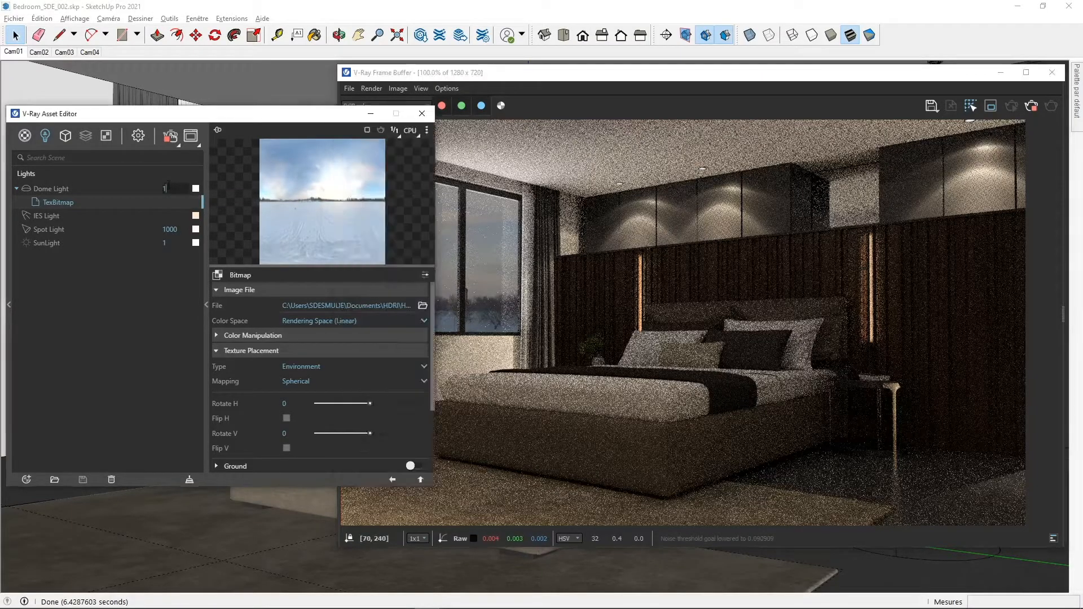
pyautogui.write('50')
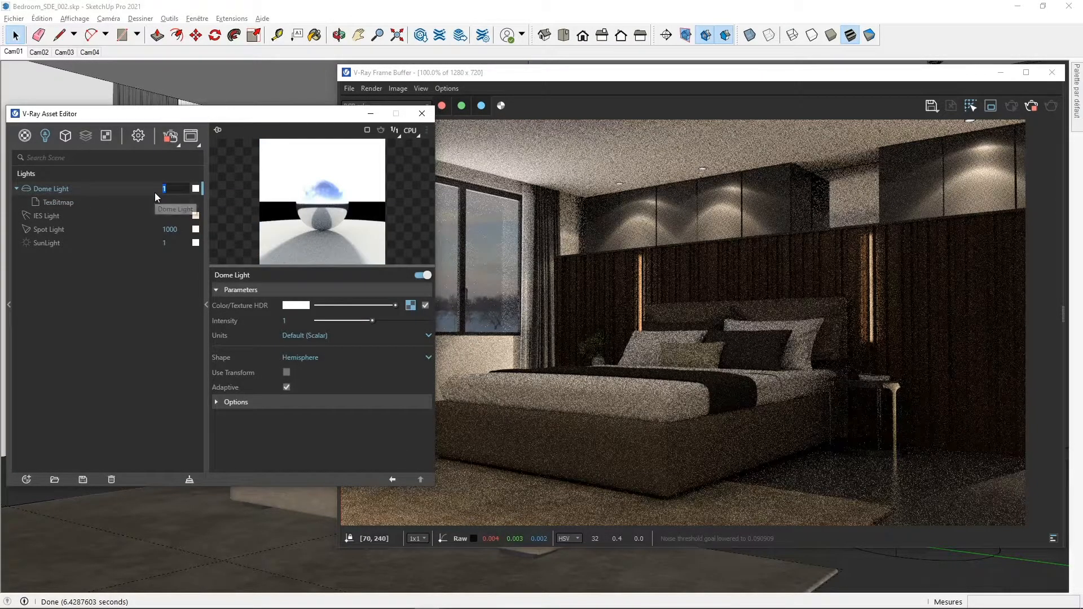
pyautogui.press('Return')
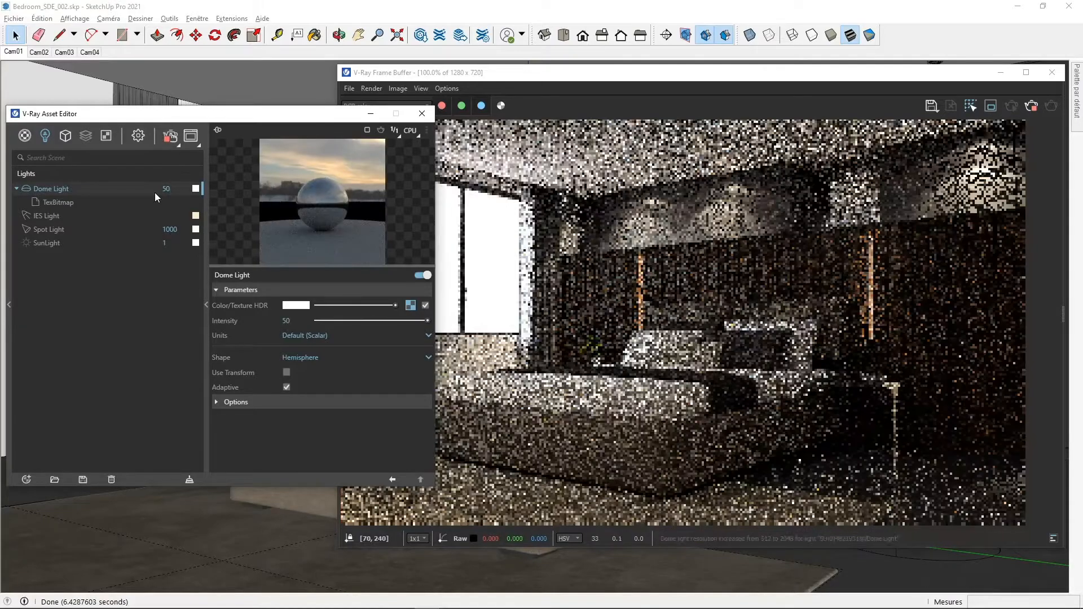
# Turn off the Exposure correction layer in the V-Ray Frame Buffer and collapse its side panel.
pyautogui.click(561, 75)
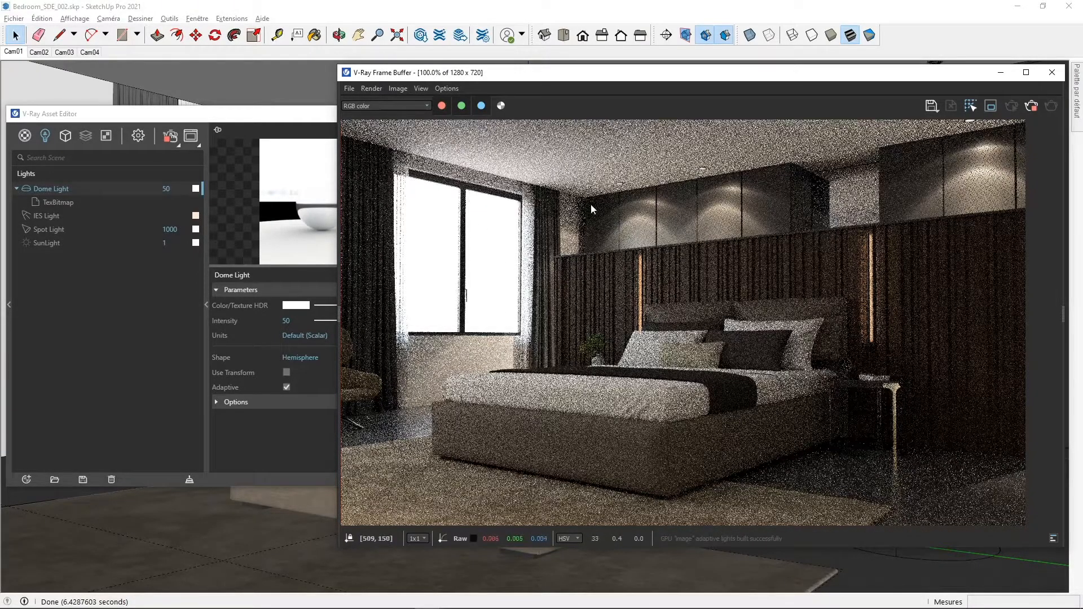
pyautogui.click(1063, 215)
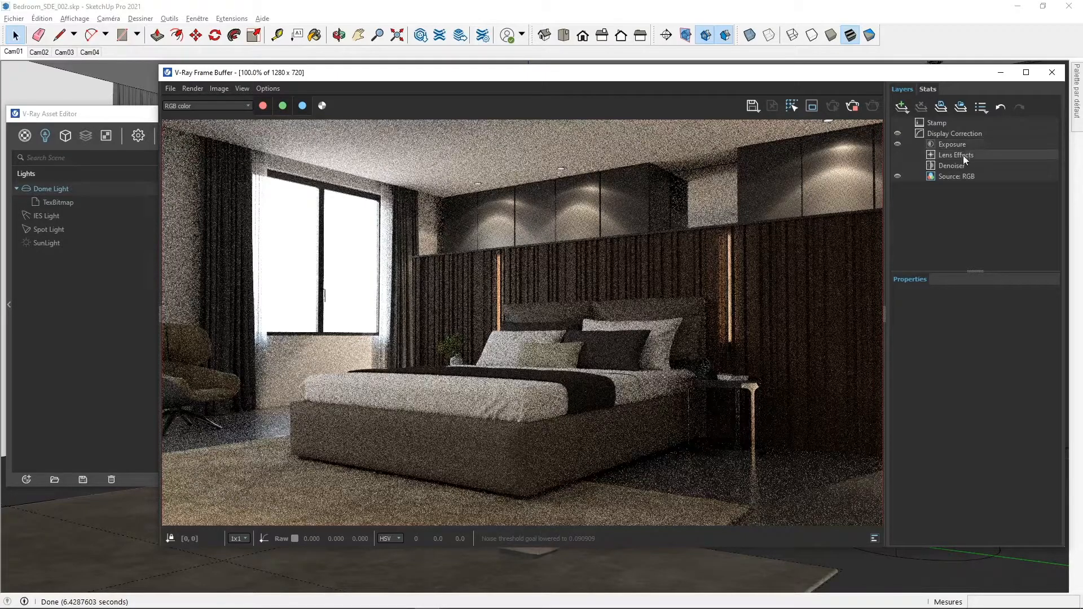
pyautogui.click(897, 143)
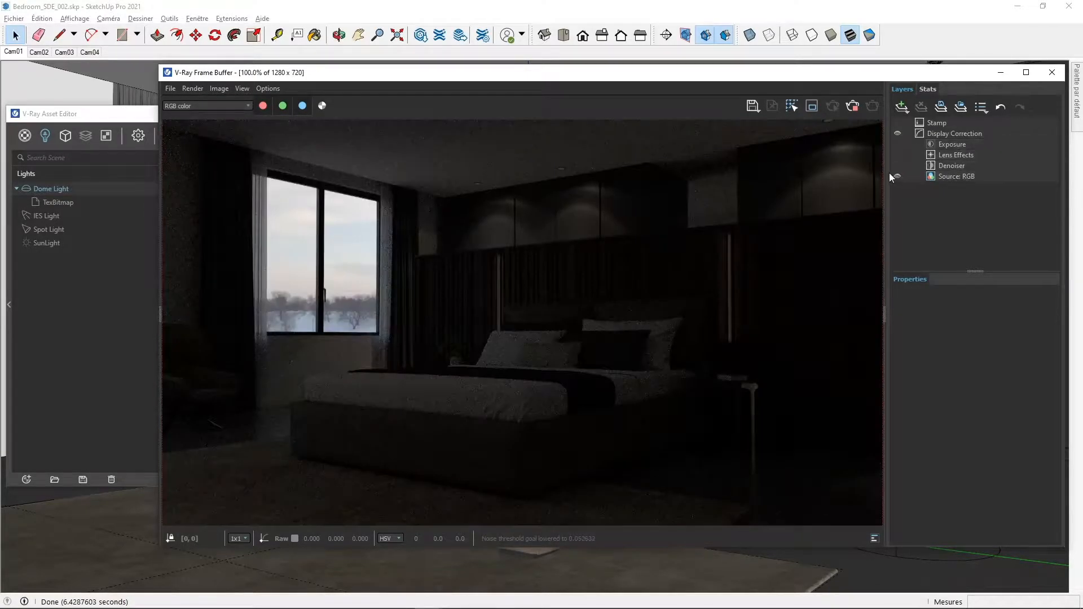
pyautogui.click(886, 170)
pyautogui.moveTo(710, 82); pyautogui.dragTo(889, 81)
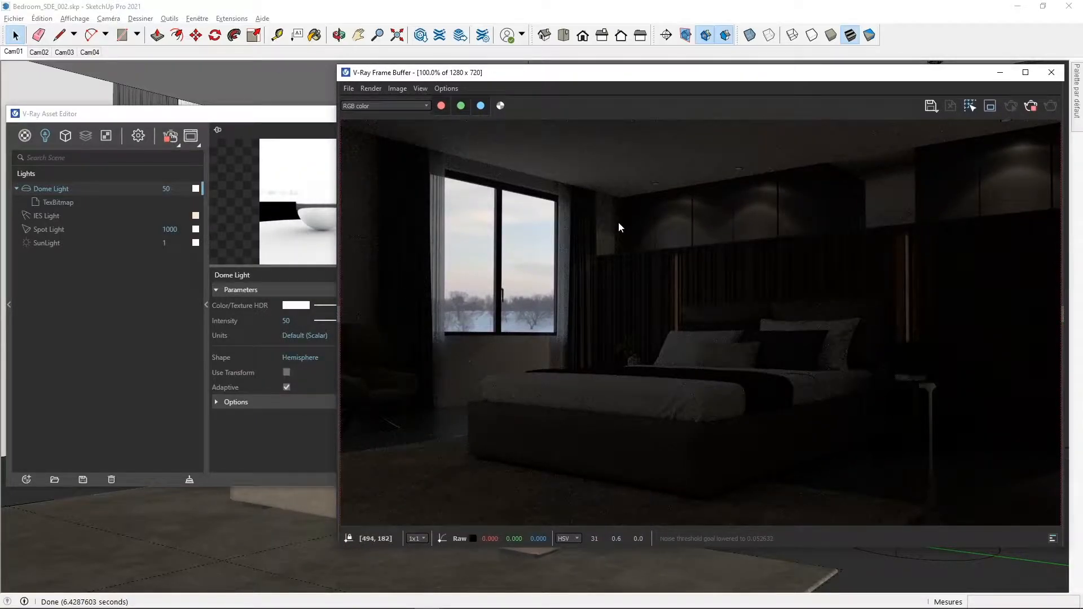
# Open the render settings, collapse the Render Output and Camera sections, and expand the Advanced Camera Parameters.
pyautogui.click(196, 116)
pyautogui.click(719, 74)
pyautogui.click(176, 114)
pyautogui.click(139, 138)
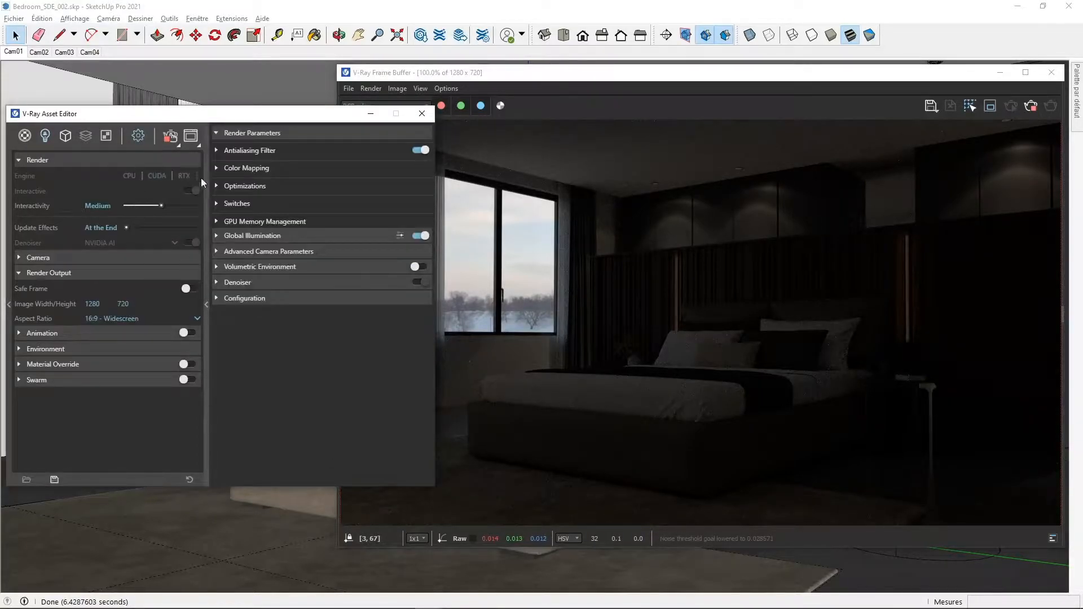
pyautogui.click(47, 273)
pyautogui.click(48, 258)
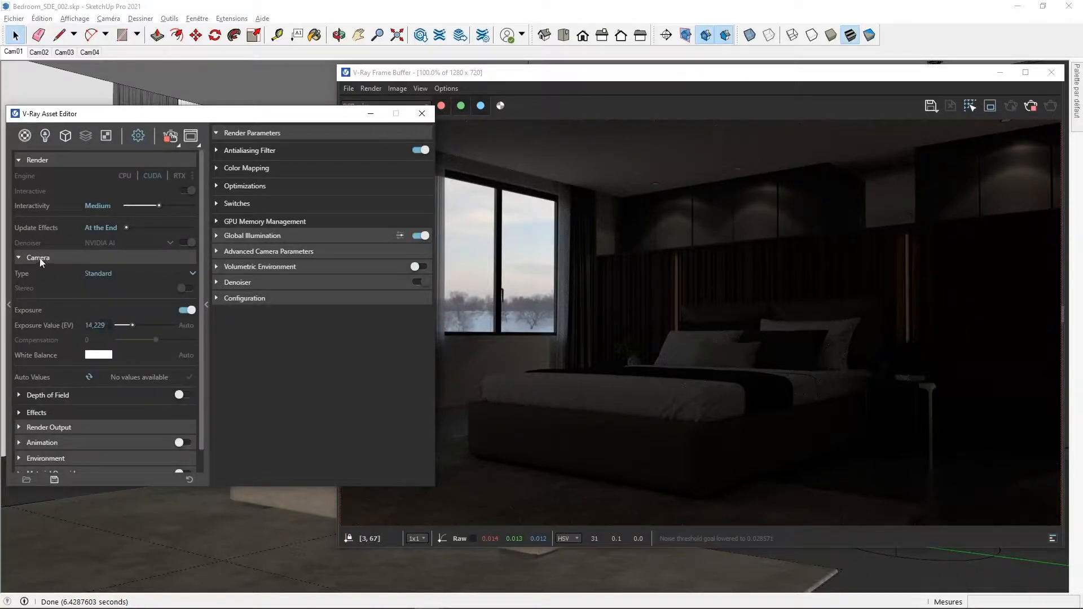
pyautogui.click(40, 258)
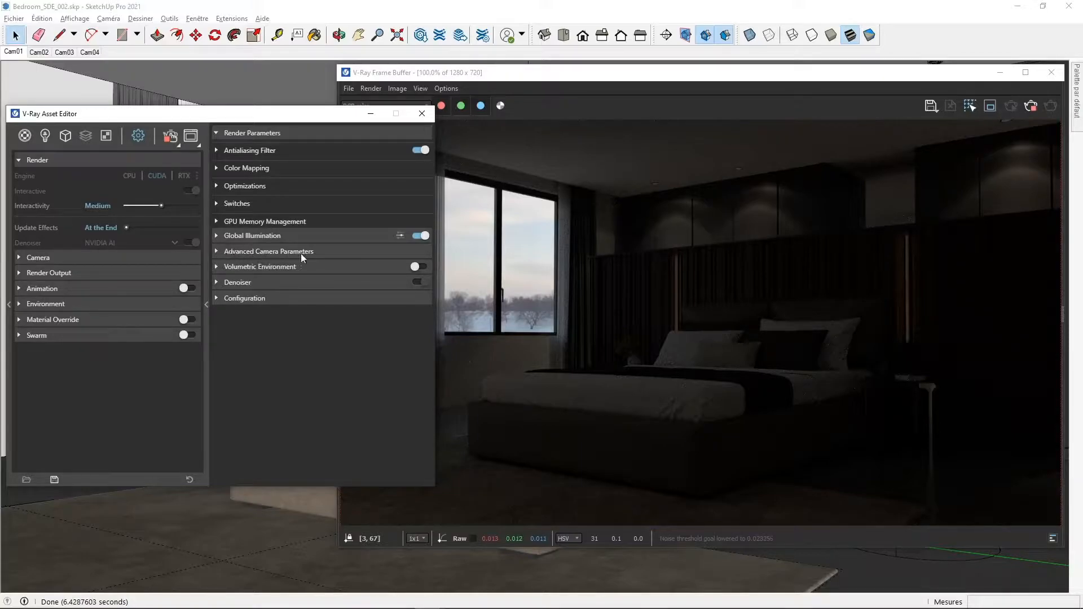
pyautogui.click(268, 251)
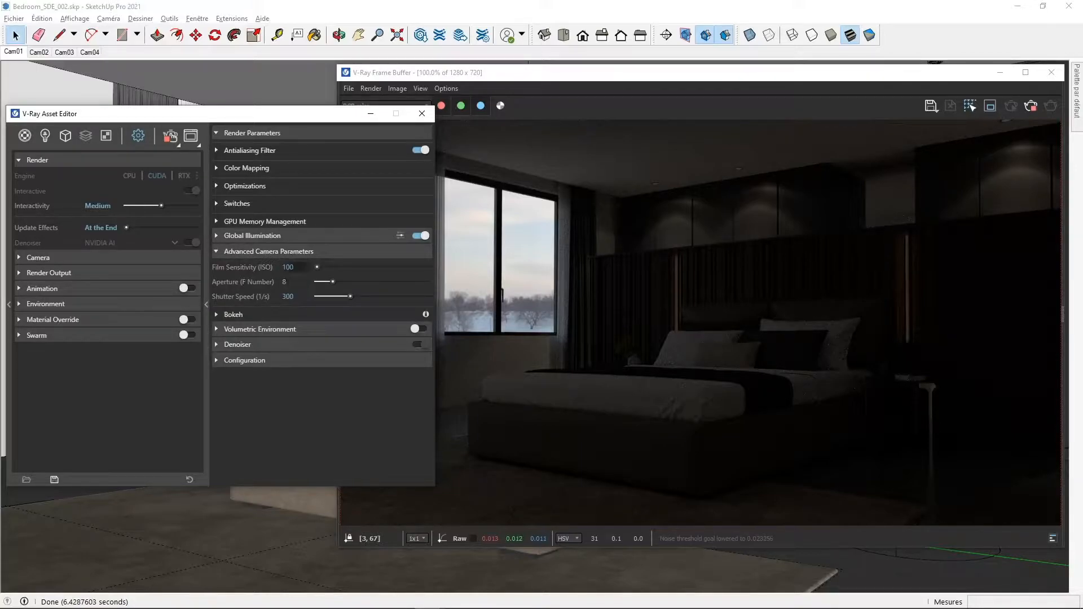
# Set the camera's film sensitivity to ISO 800 and check the brightness of the interactive render.
pyautogui.doubleClick(300, 266)
pyautogui.press('Return')
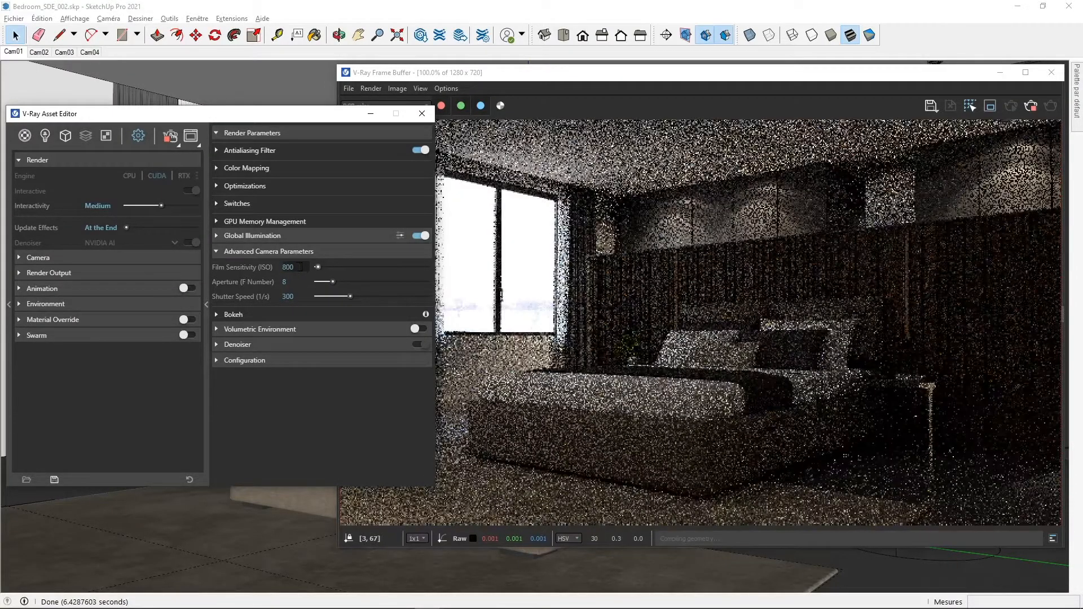
pyautogui.click(531, 78)
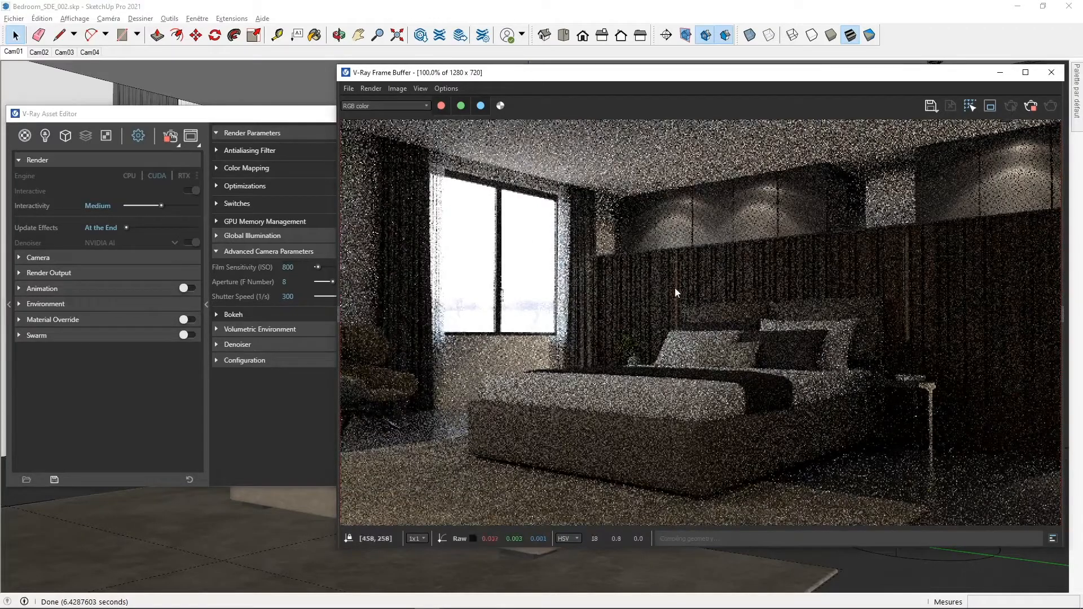
pyautogui.click(243, 117)
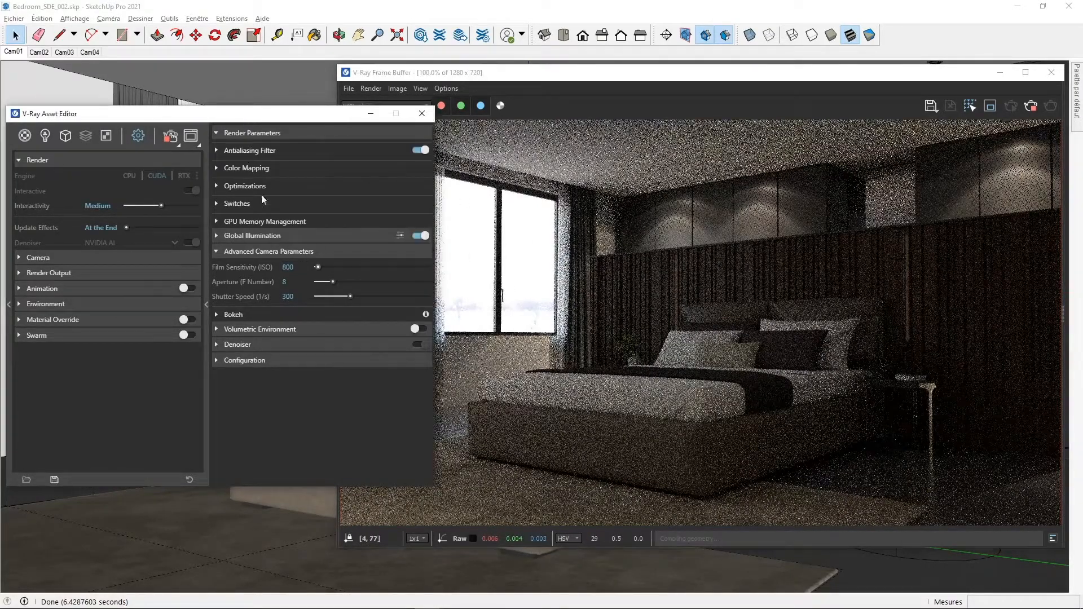
# Set the camera aperture to F number 4 and the film sensitivity to ISO 400.
pyautogui.click(285, 281)
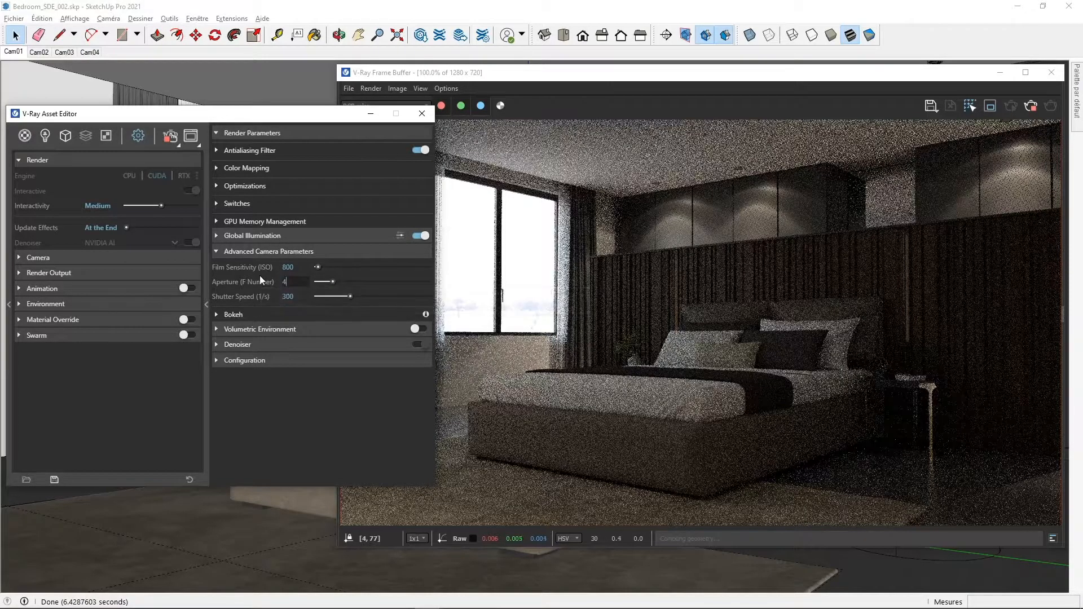
pyautogui.write('4')
pyautogui.press('Return')
pyautogui.moveTo(300, 268); pyautogui.dragTo(248, 269)
pyautogui.write('400')
pyautogui.press('Return')
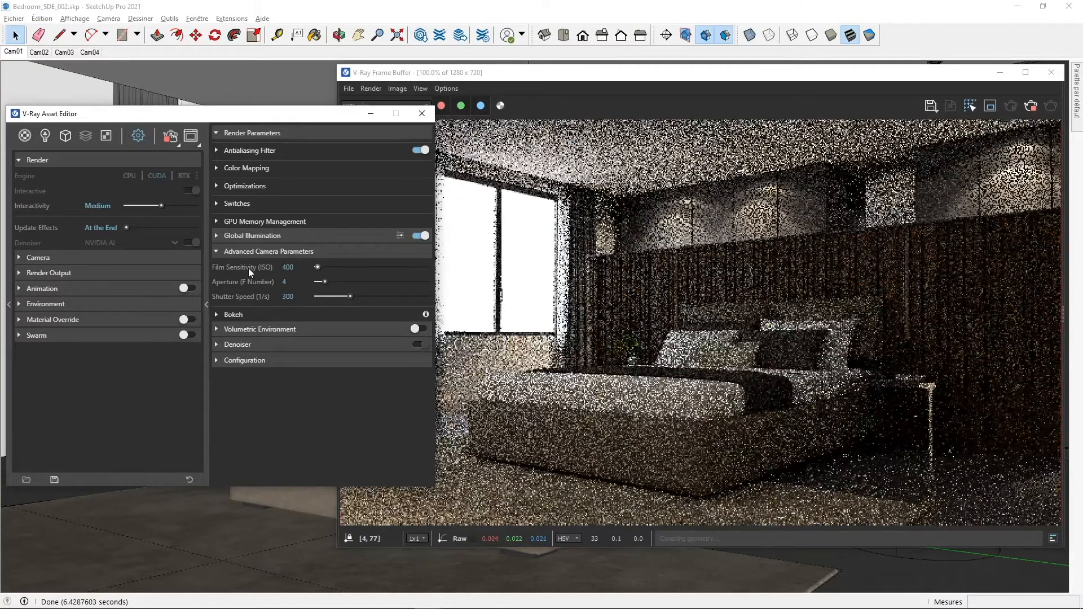
pyautogui.moveTo(636, 80); pyautogui.dragTo(639, 80)
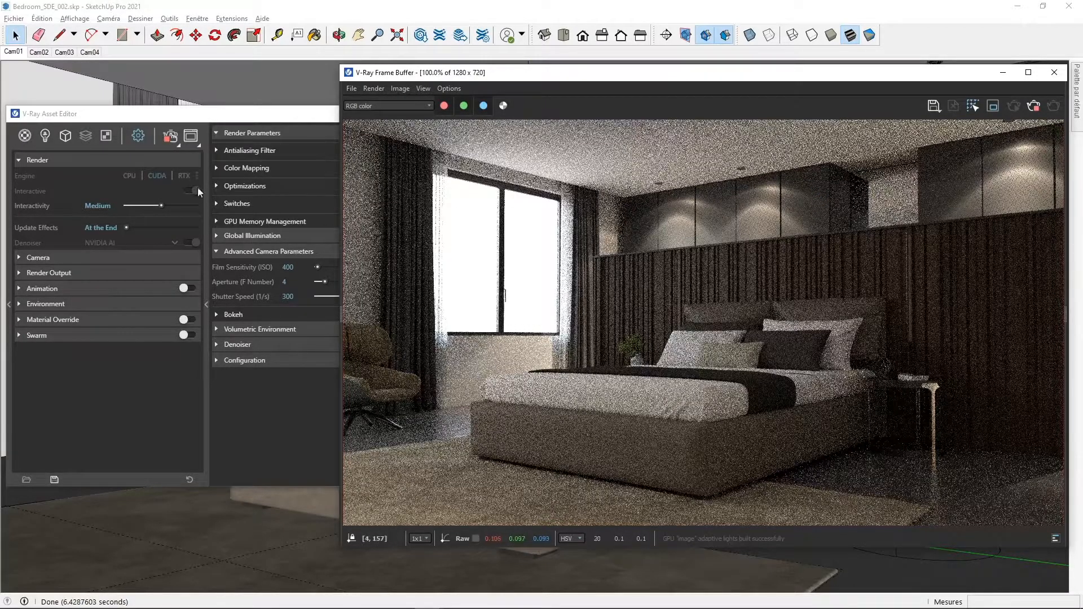
# Find the neon lampe material in the scene's materials and set its emissive intensity to 5.
pyautogui.click(43, 136)
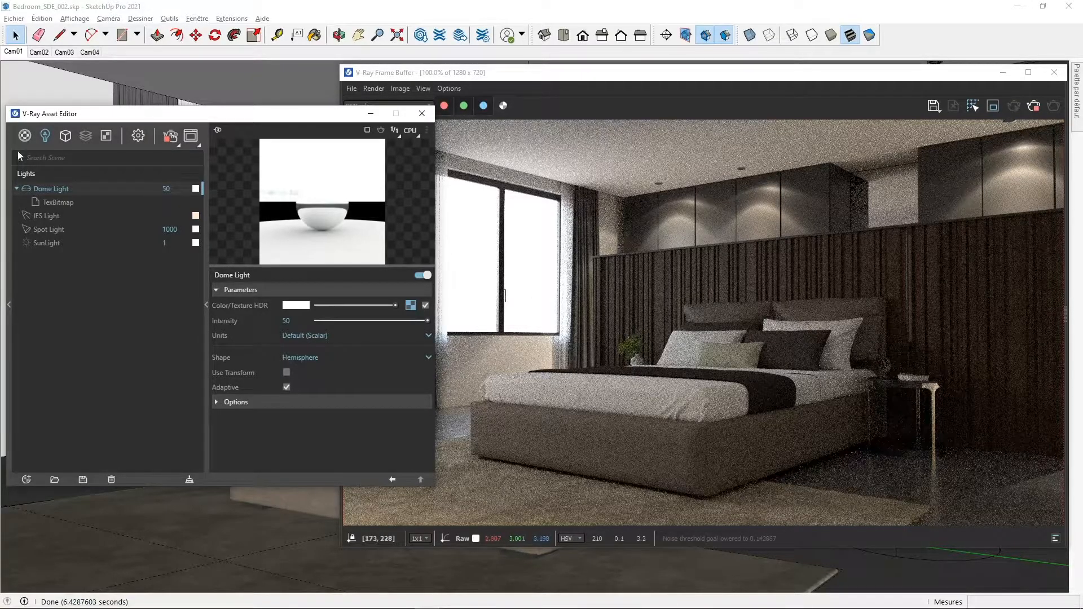
pyautogui.click(24, 136)
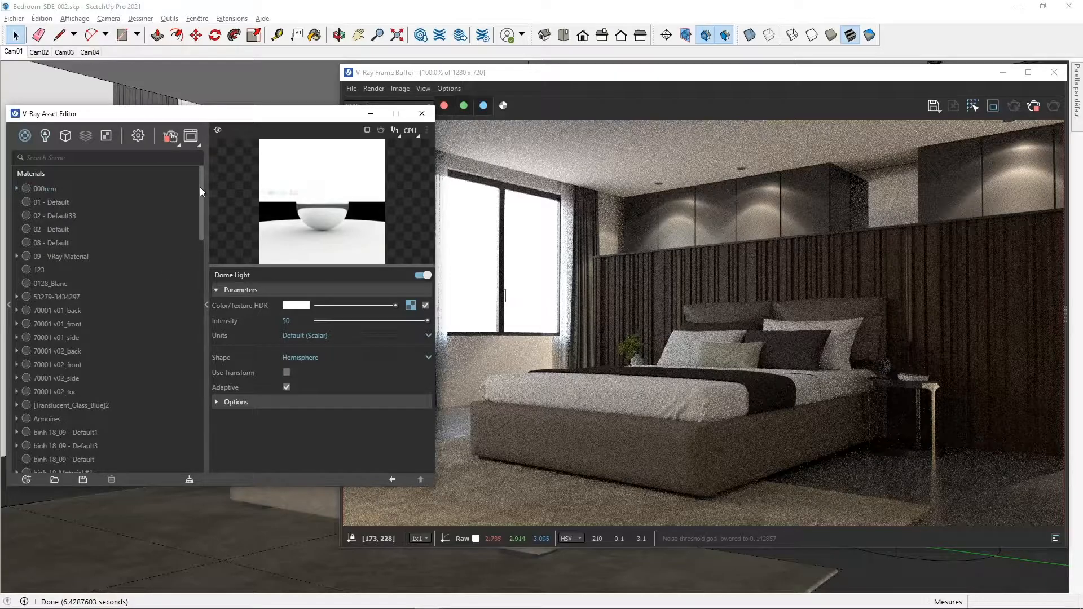
pyautogui.moveTo(200, 189); pyautogui.dragTo(190, 419)
pyautogui.click(79, 343)
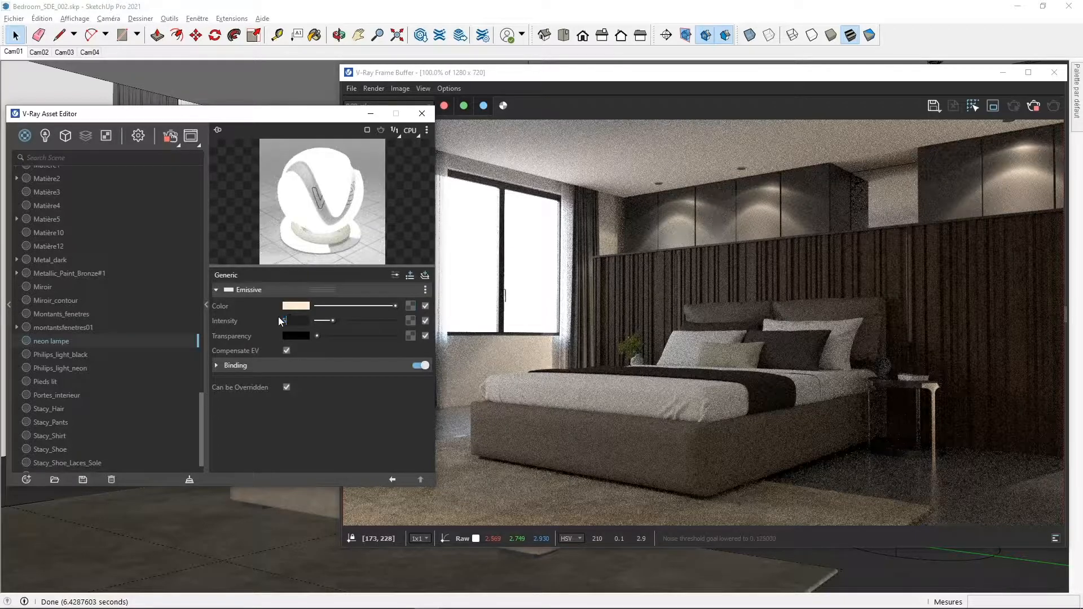
pyautogui.write('5')
pyautogui.press('Return')
# Try emissive intensities of 10 and 20 on the neon lampe material.
pyautogui.moveTo(290, 320); pyautogui.dragTo(265, 316)
pyautogui.write('10')
pyautogui.press('Return')
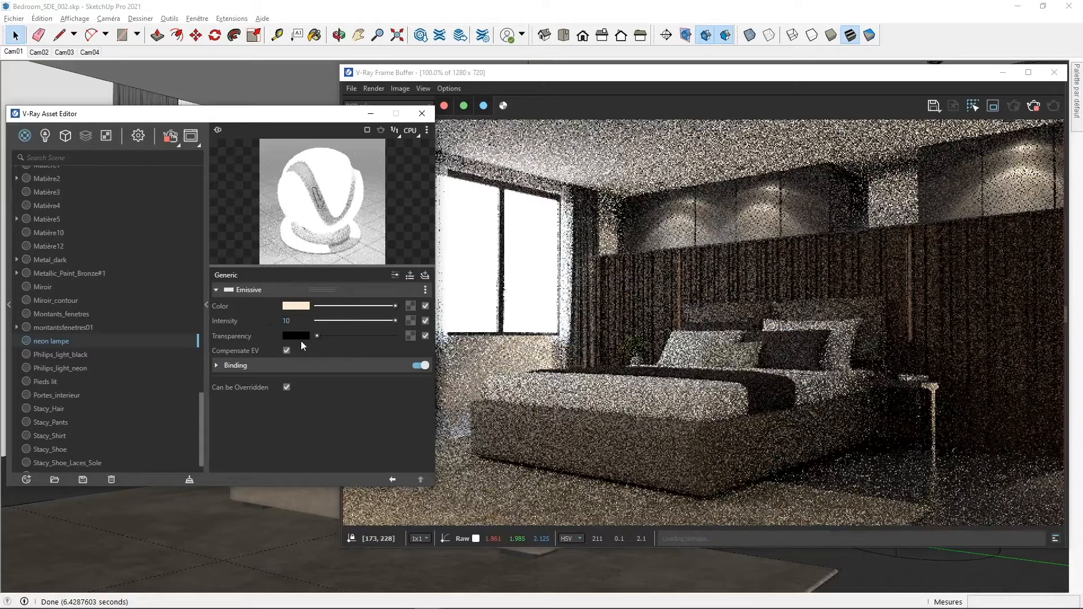
pyautogui.moveTo(299, 317); pyautogui.dragTo(269, 316)
pyautogui.write('20')
pyautogui.press('Return')
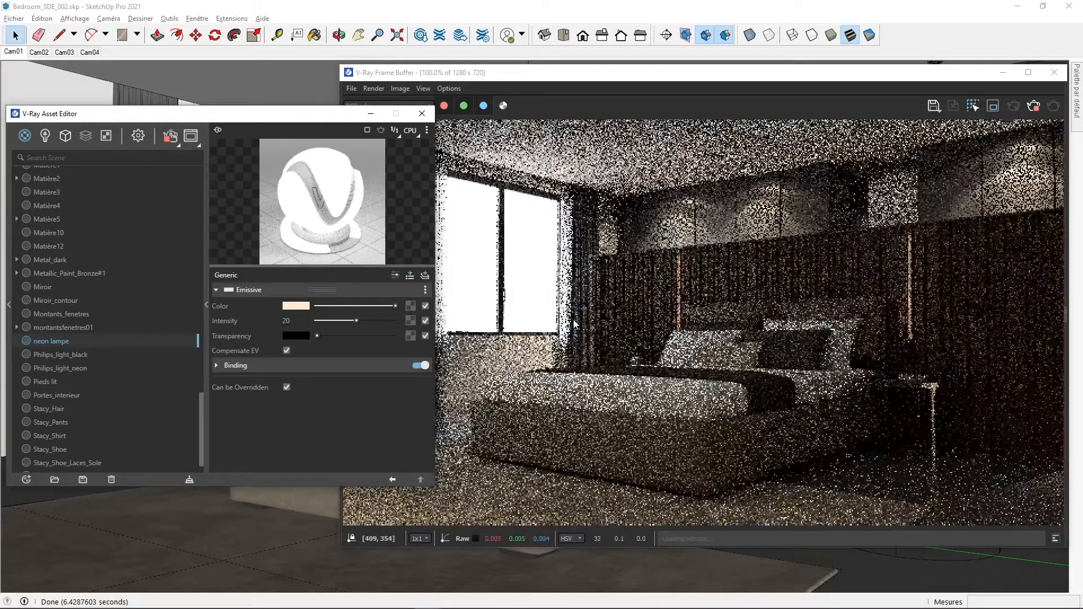
# Set the neon lampe material's emissive intensity to 40 and check the wall light strips in the render.
pyautogui.moveTo(290, 320); pyautogui.dragTo(251, 323)
pyautogui.write('40')
pyautogui.press('Return')
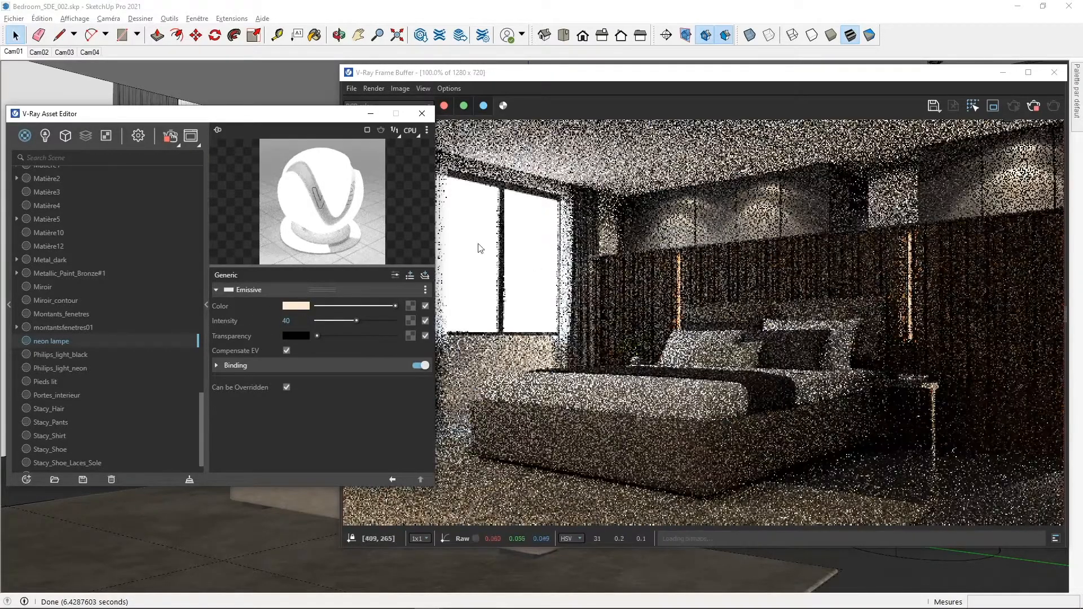
pyautogui.click(551, 72)
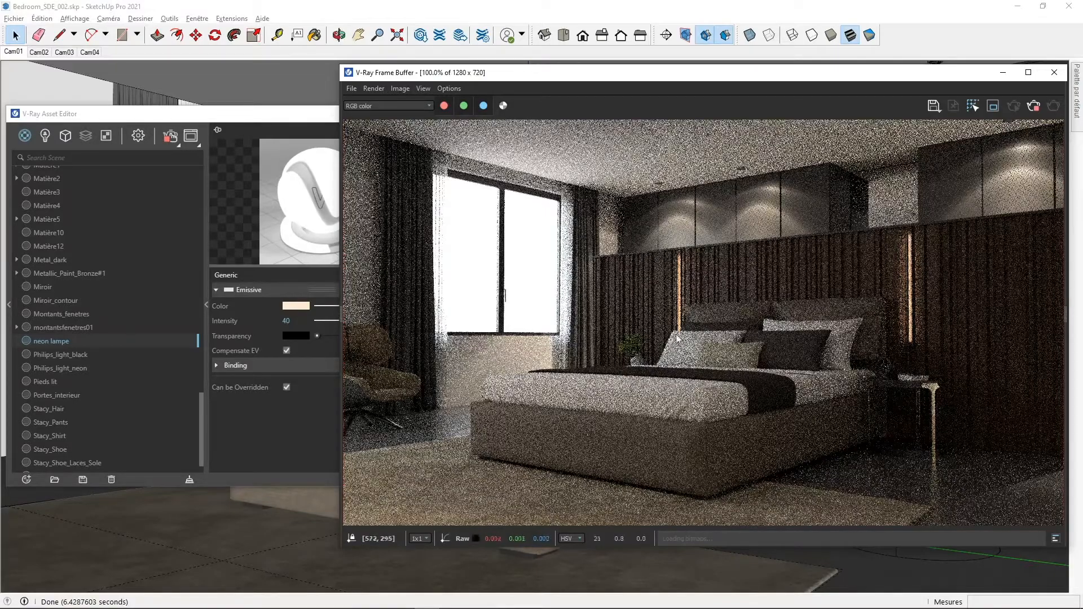
pyautogui.scroll(-1, 137, 411)
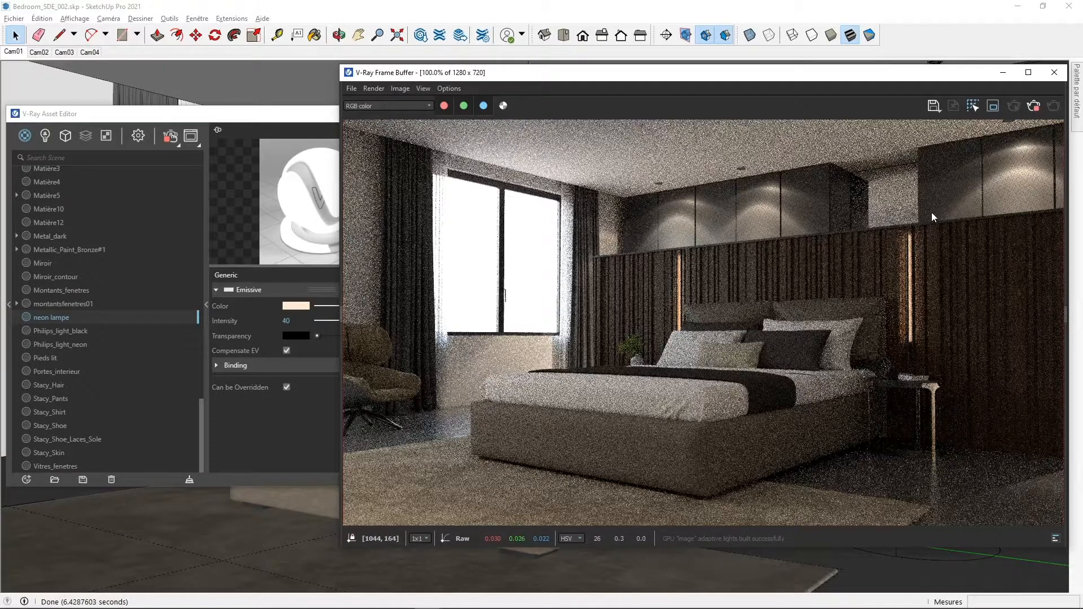
# Stop the interactive render, turn off Interactive mode in the render settings, and start a progressive render.
pyautogui.click(137, 136)
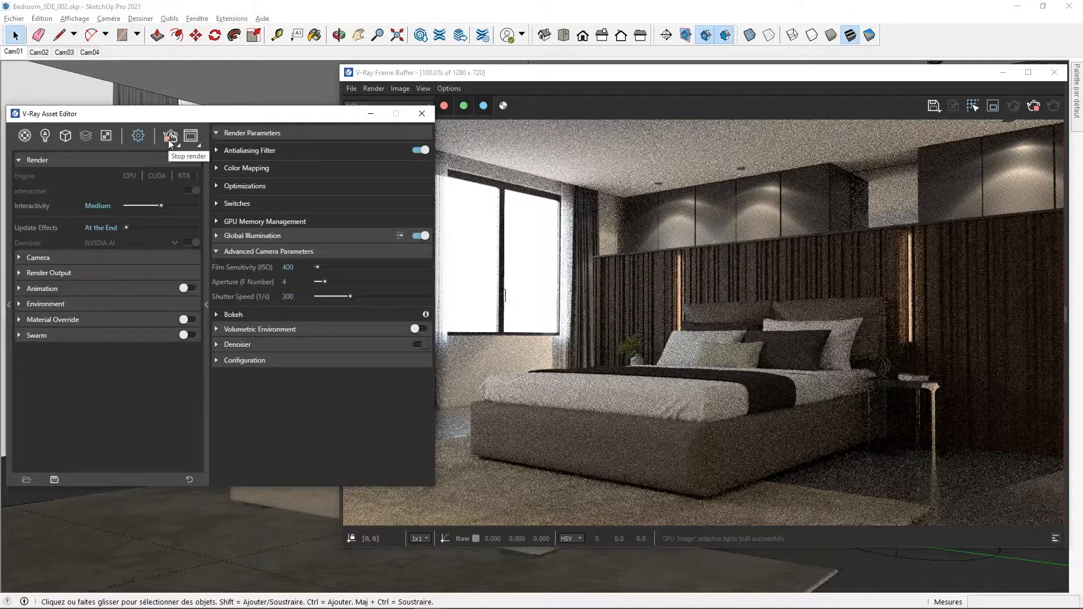
pyautogui.click(169, 138)
pyautogui.click(193, 191)
pyautogui.click(192, 190)
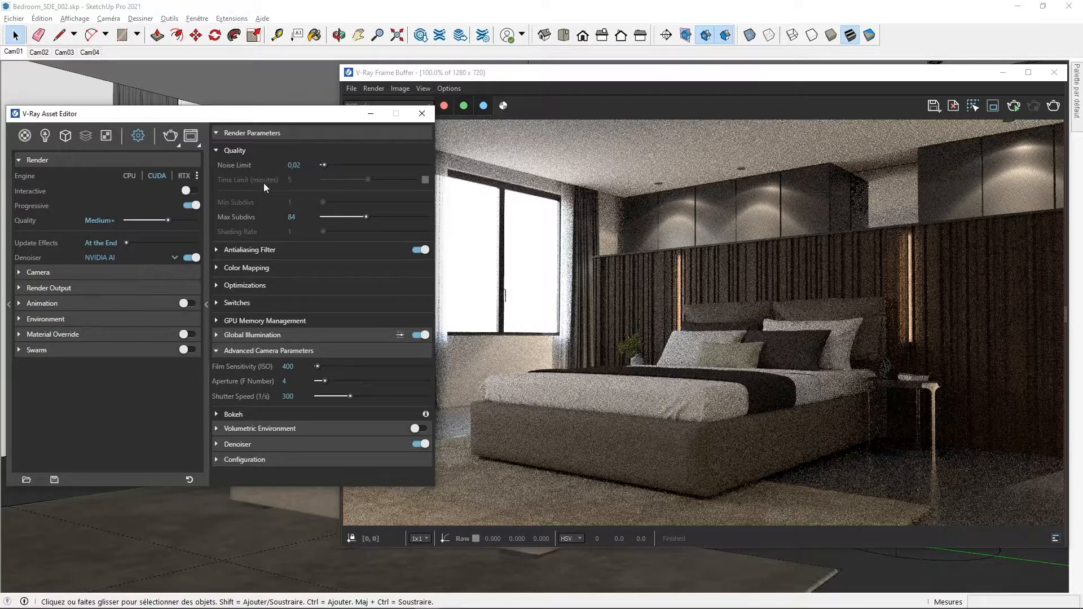
pyautogui.click(170, 138)
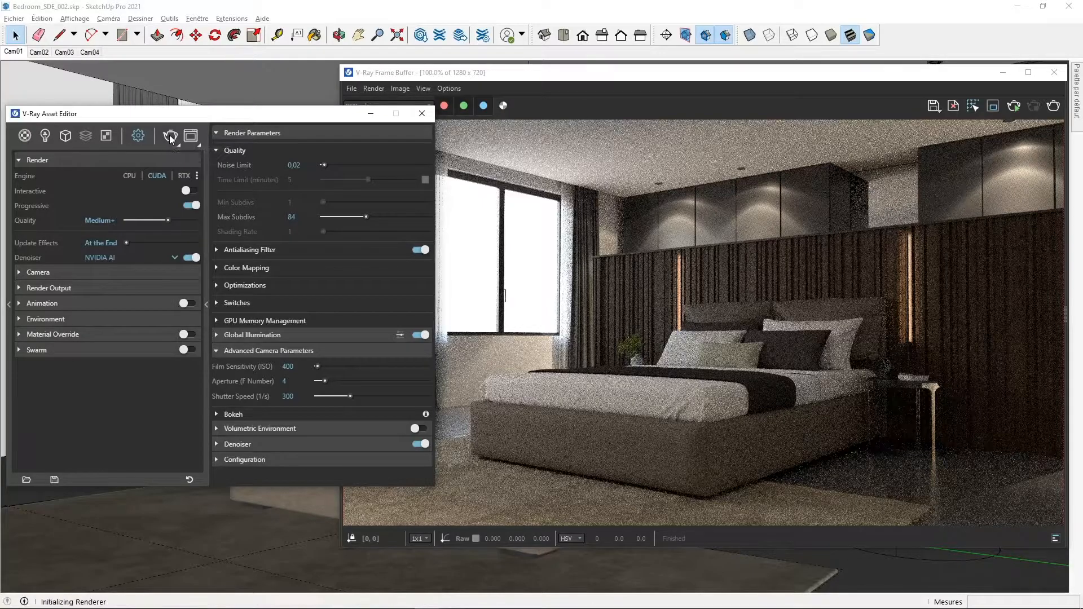